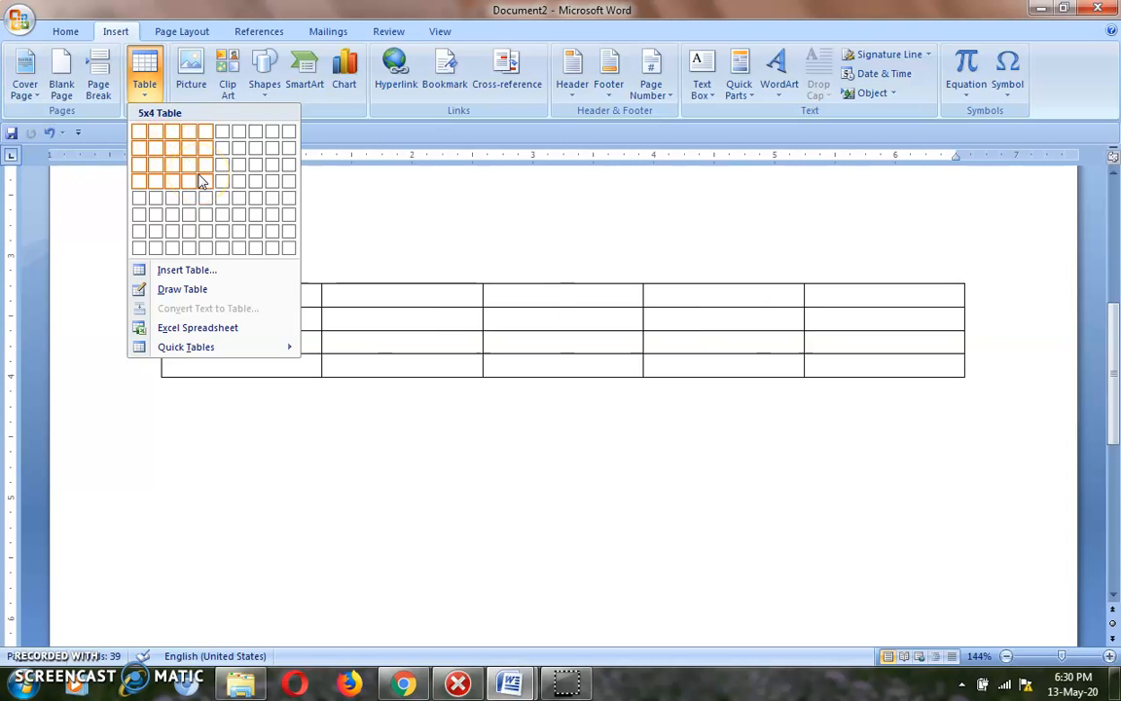
- Insert a table with 5 columns and 4 rows in the document
{"action": "left_click", "coordinate": [195, 171]}
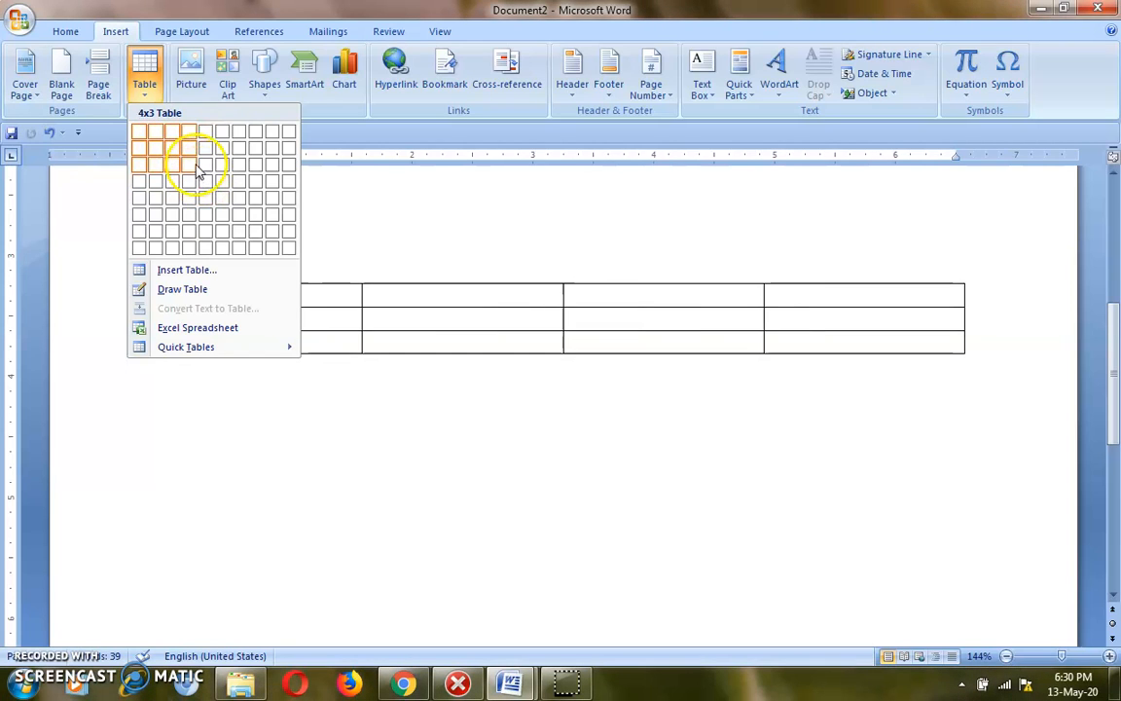
{"action": "left_click", "coordinate": [194, 173]}
{"action": "left_click", "coordinate": [199, 174]}
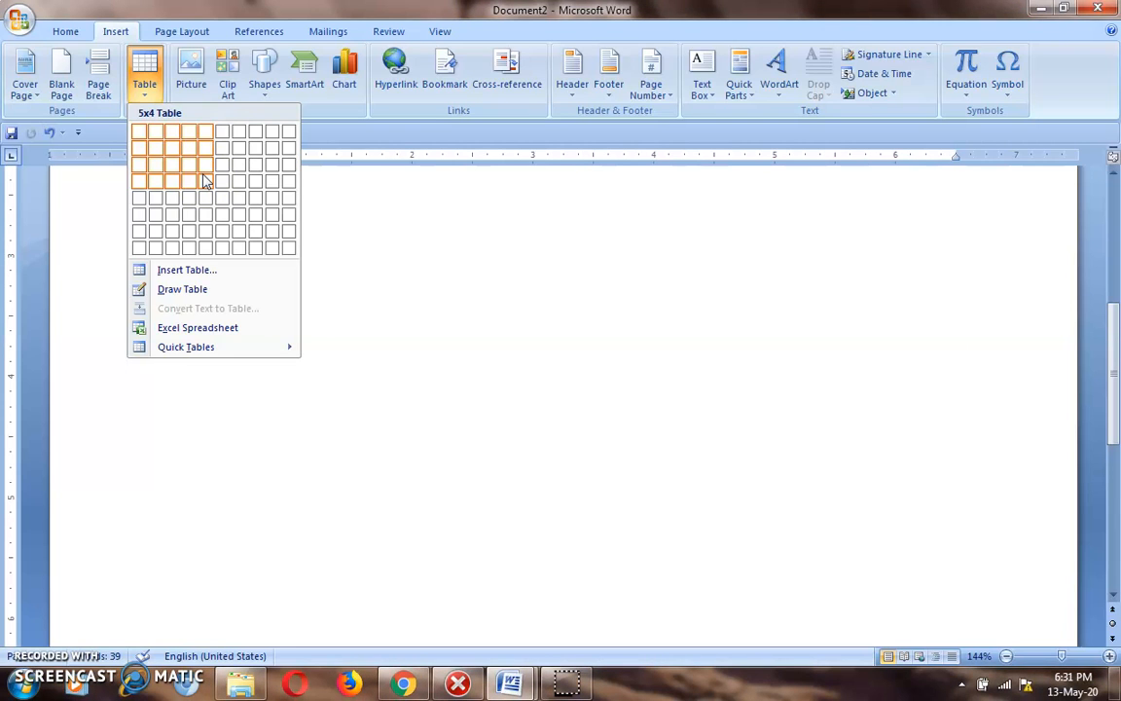
{"action": "left_click", "coordinate": [203, 179]}
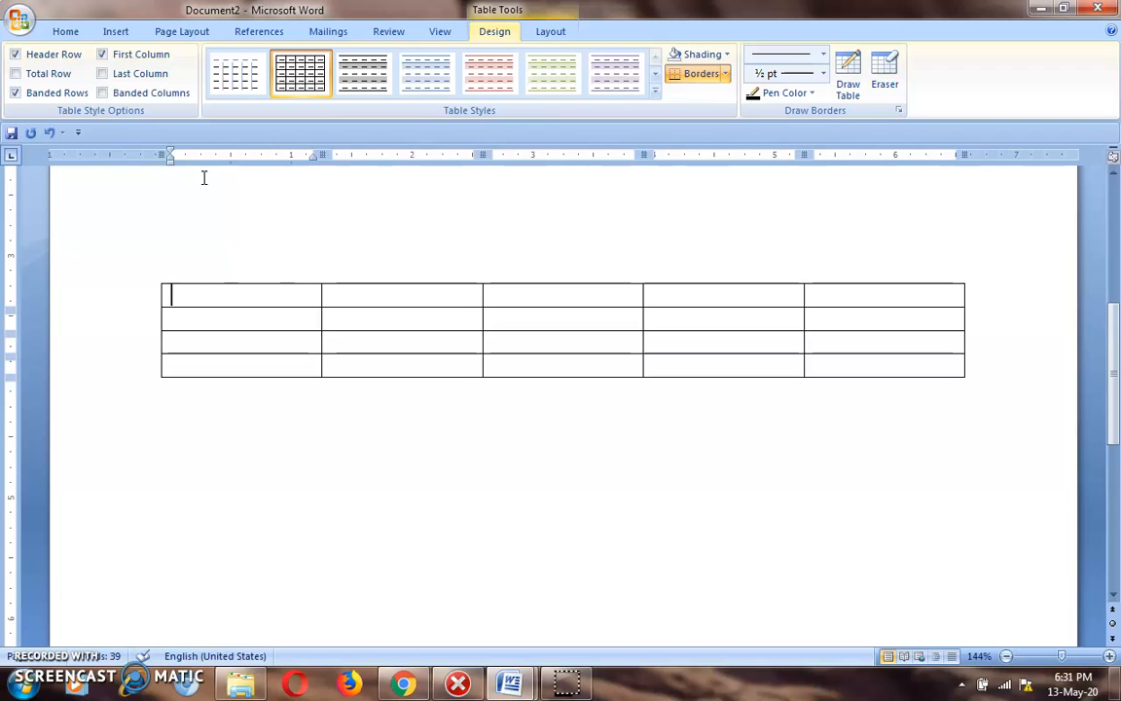
- Insert a second table below the first with 4 columns, 3 rows and the fixed column width set to Auto
{"action": "left_click", "coordinate": [987, 389]}
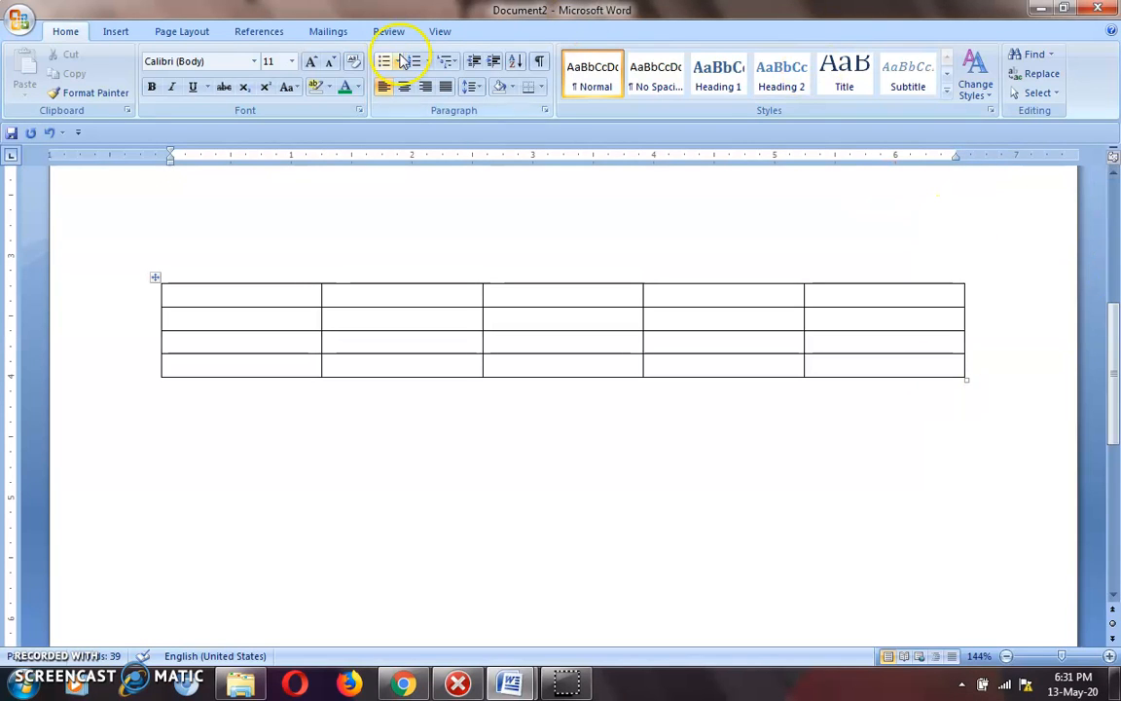
{"action": "left_click", "coordinate": [115, 32]}
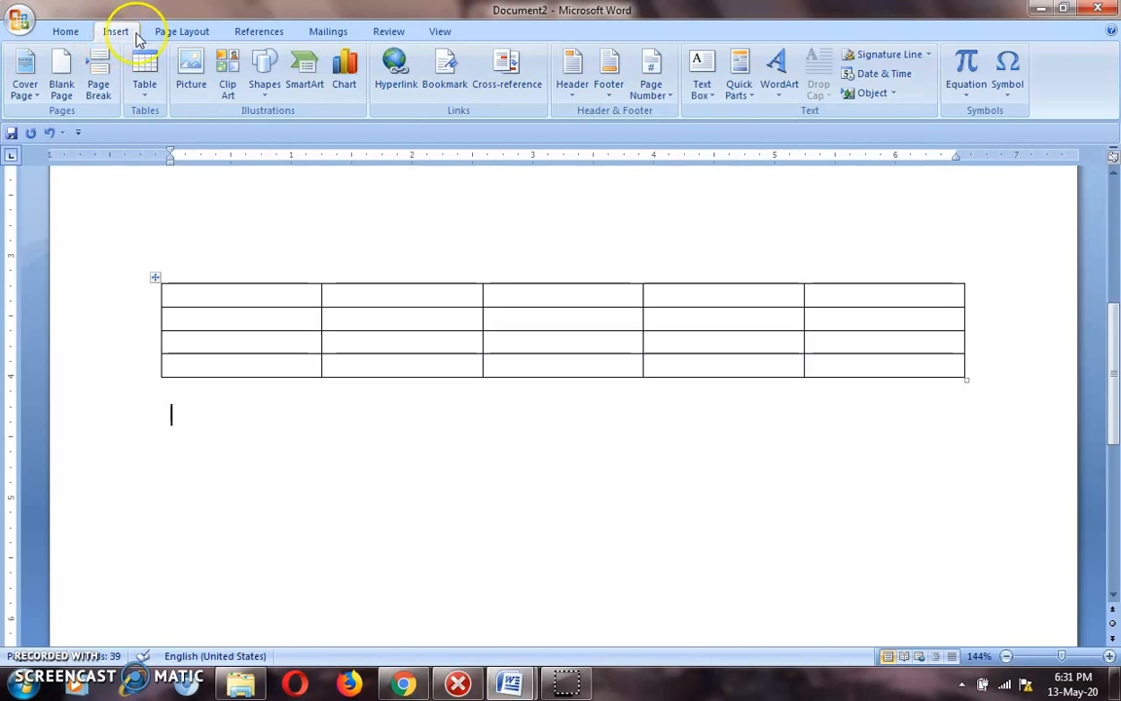
{"action": "left_click", "coordinate": [144, 88]}
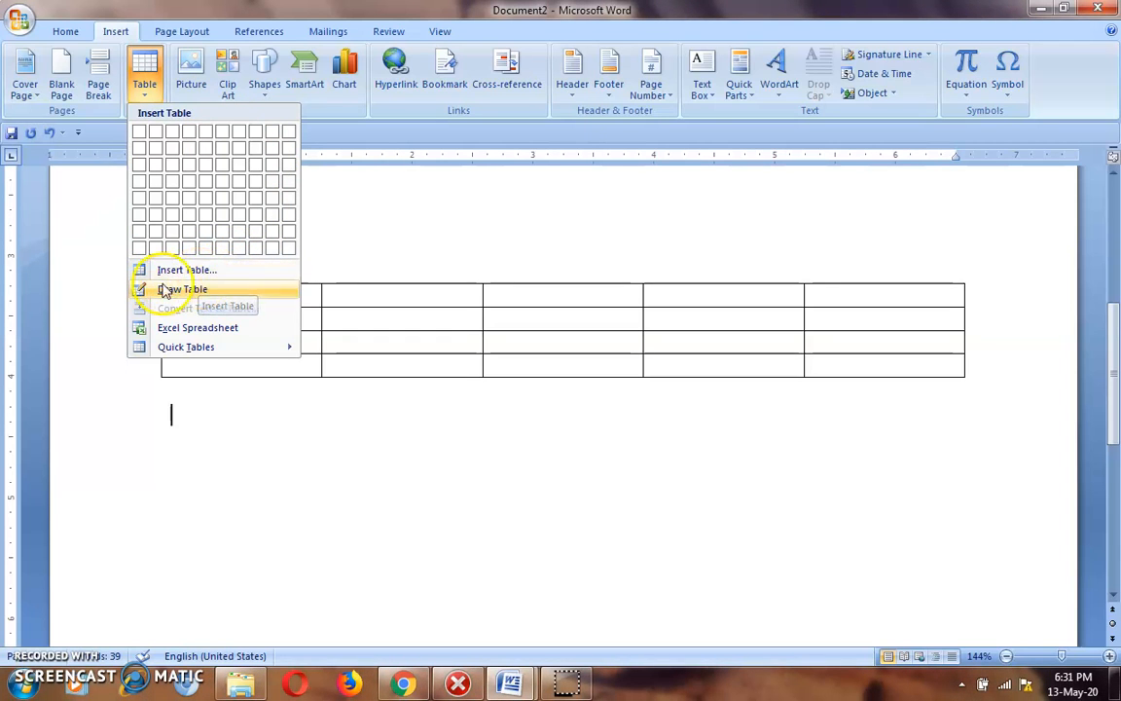
{"action": "left_click", "coordinate": [196, 273]}
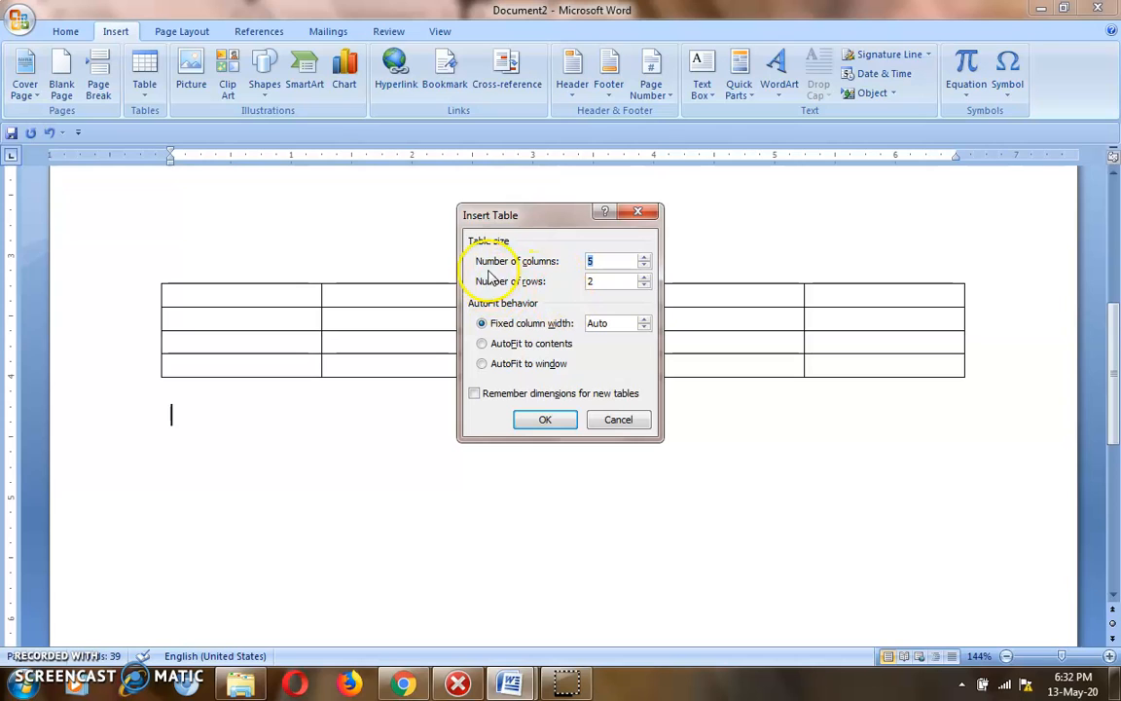
{"action": "left_click", "coordinate": [644, 266]}
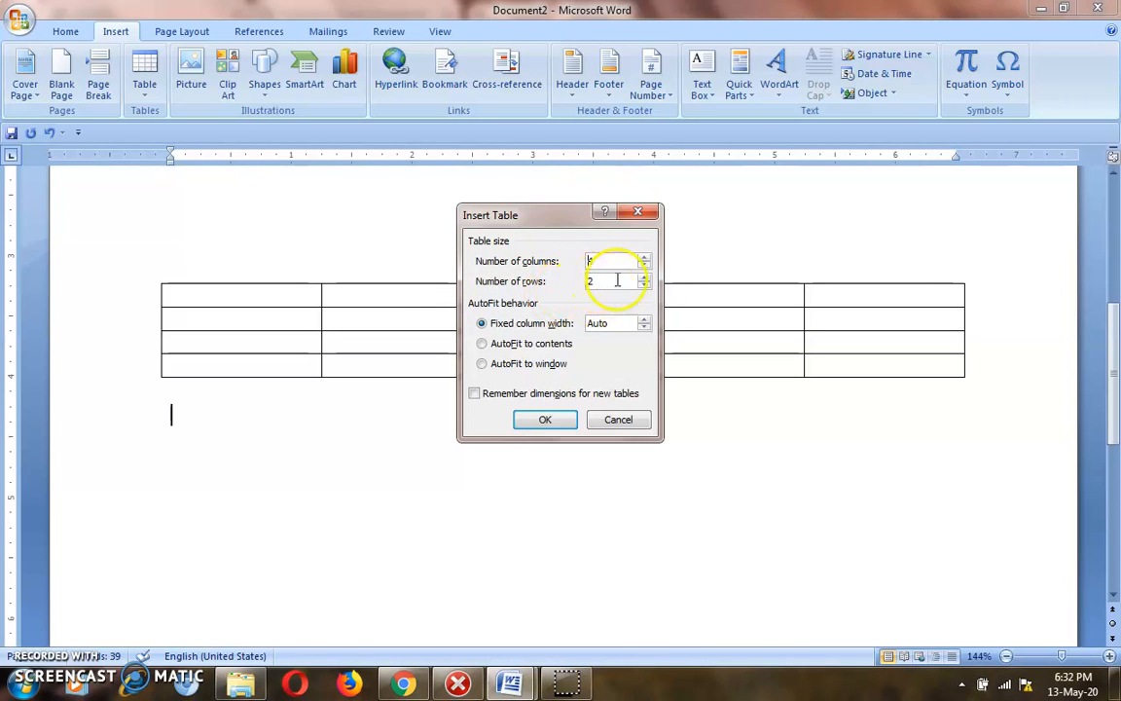
{"action": "left_click", "coordinate": [644, 286]}
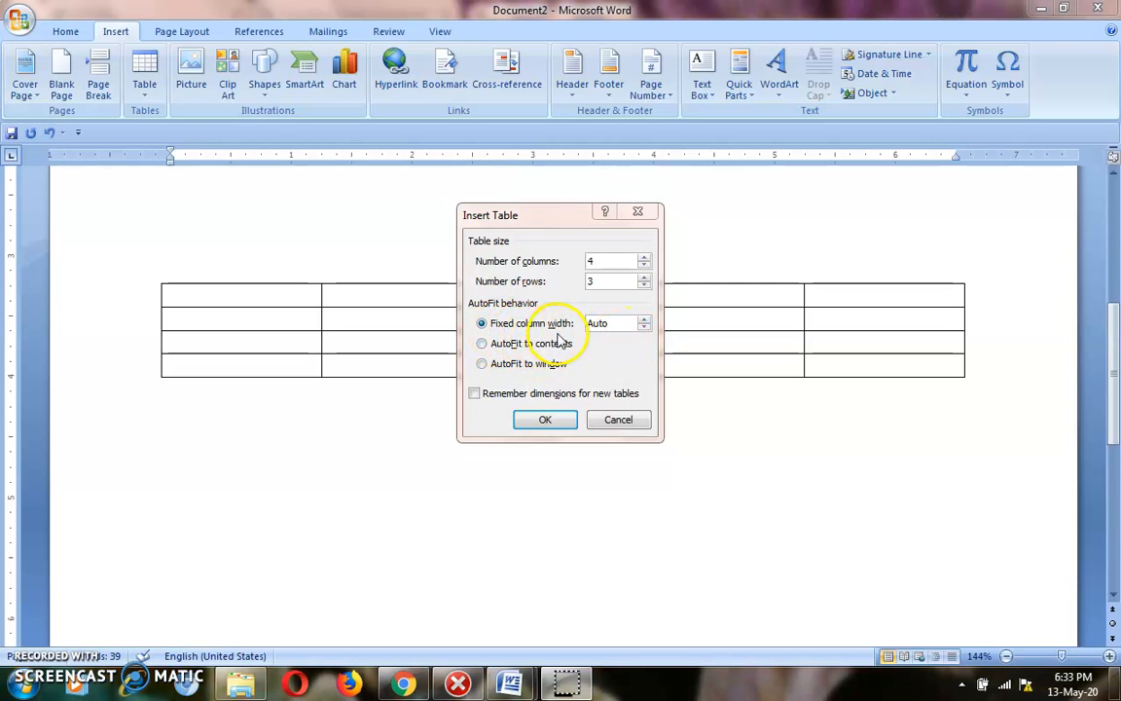
{"action": "left_click", "coordinate": [643, 320]}
{"action": "left_click", "coordinate": [645, 328]}
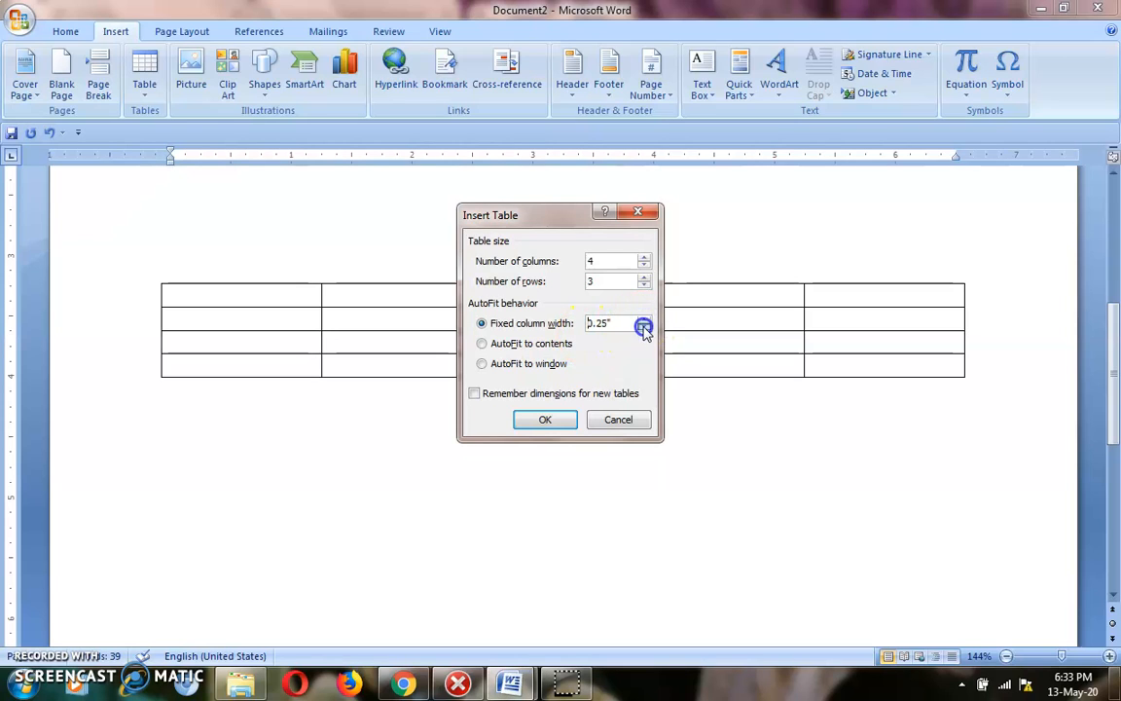
{"action": "left_click", "coordinate": [644, 329]}
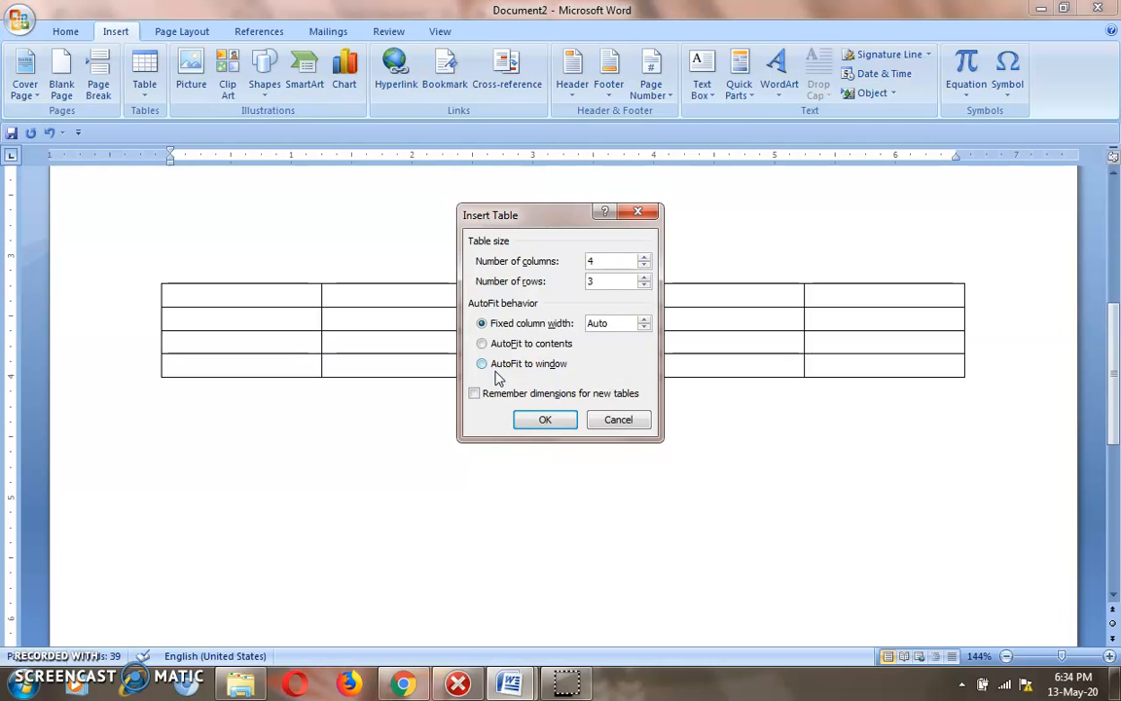
{"action": "left_click", "coordinate": [543, 421]}
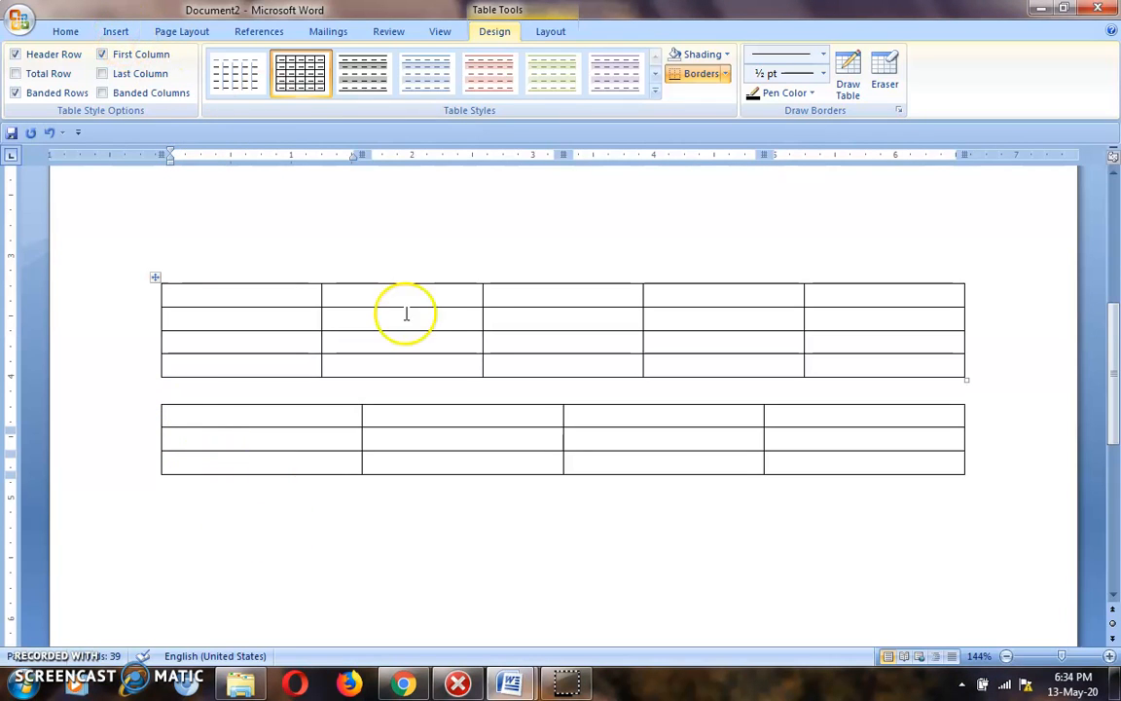
- Insert the built-in Calendar 2 quick table in the space below the second table
{"action": "left_click", "coordinate": [1014, 482]}
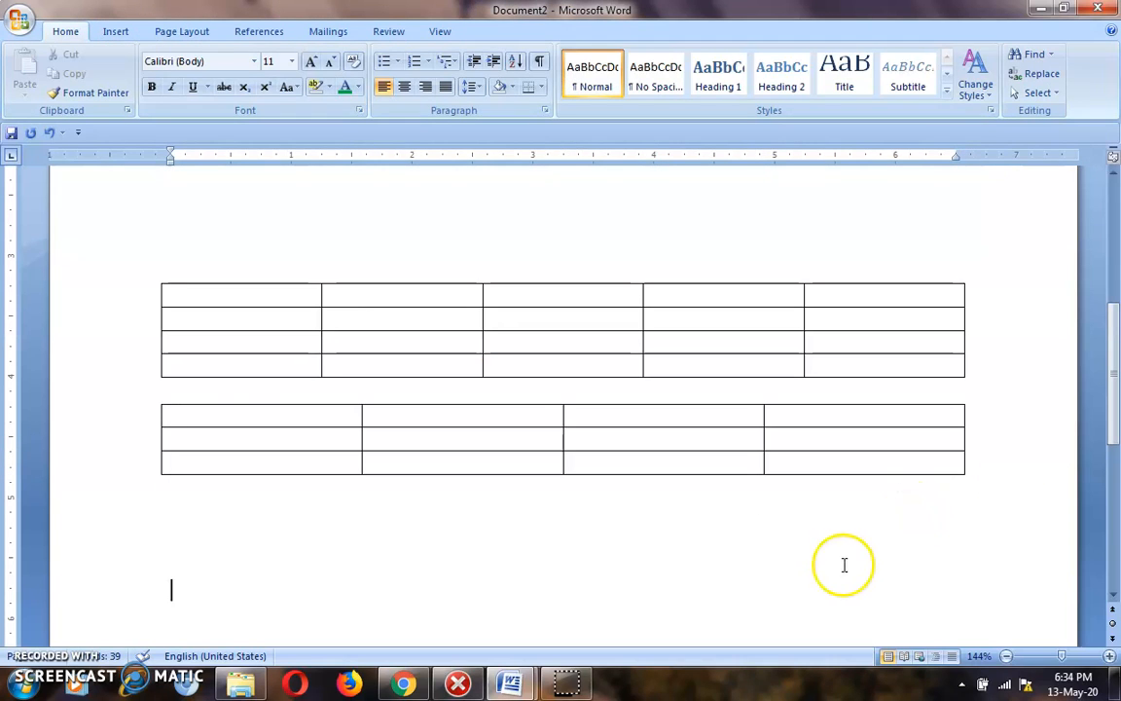
{"action": "left_click", "coordinate": [119, 31]}
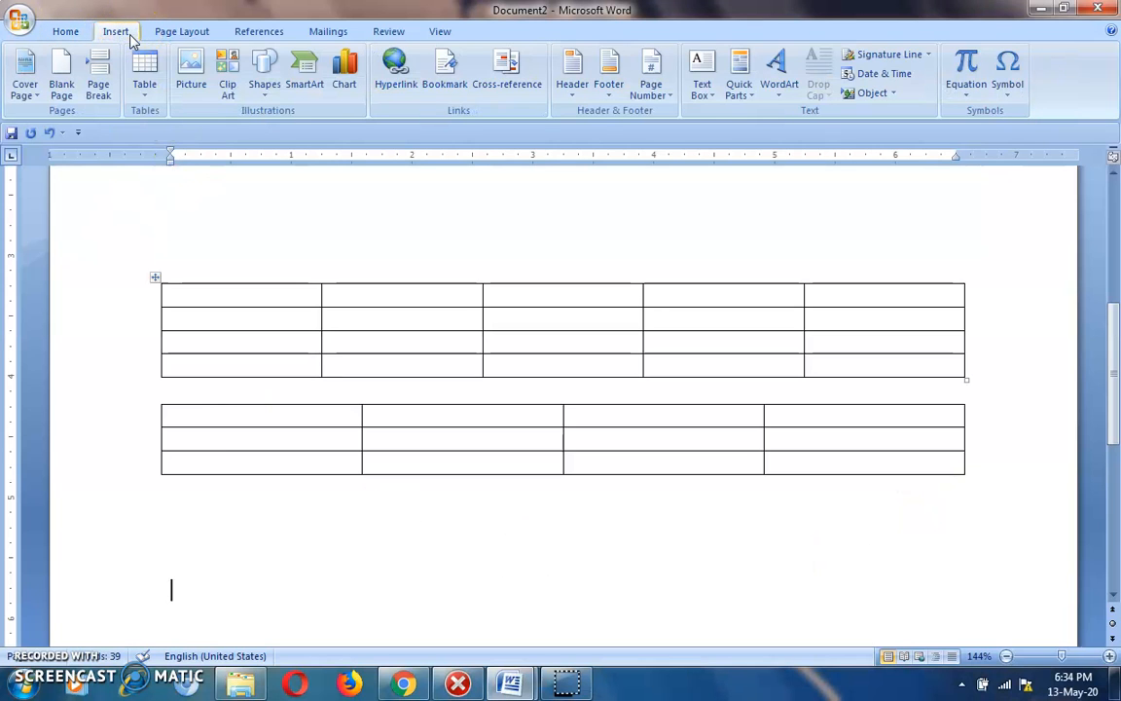
{"action": "left_click", "coordinate": [143, 97]}
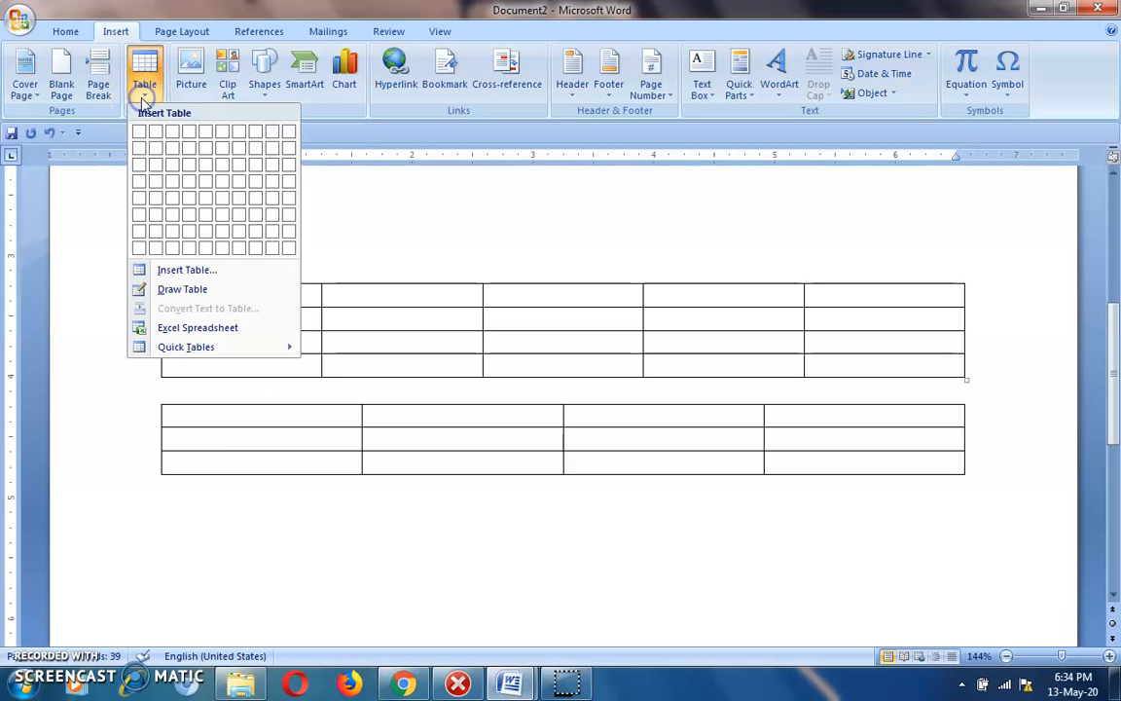
{"action": "mouse_move", "coordinate": [236, 352]}
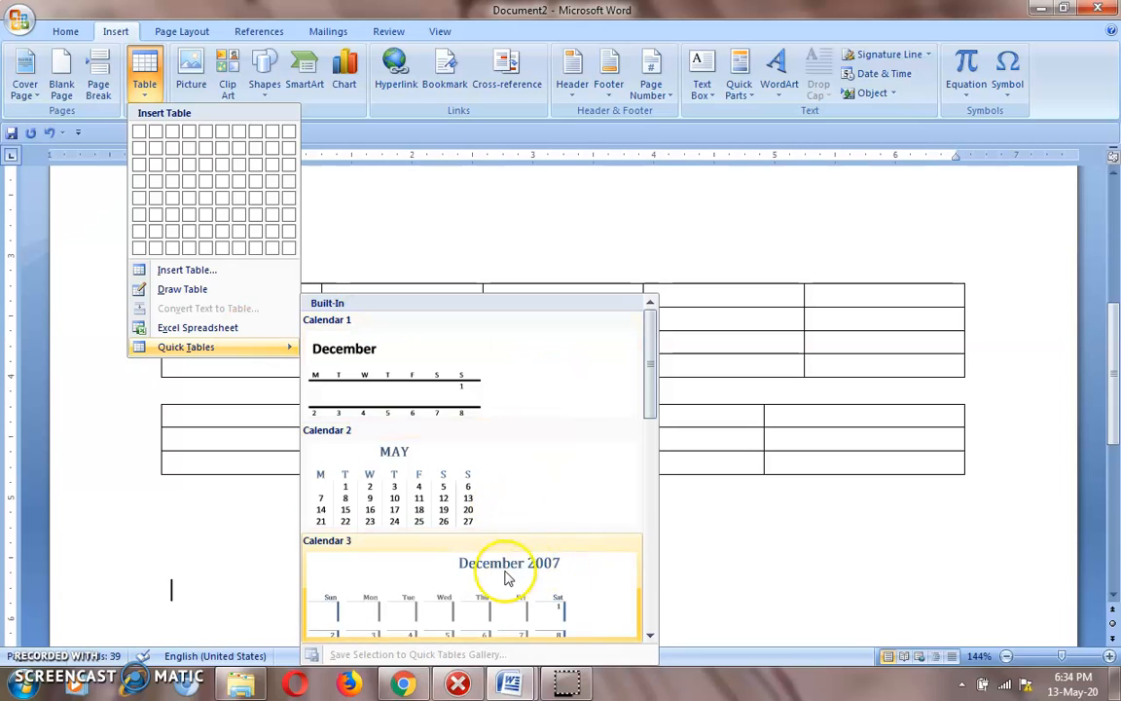
{"action": "left_click", "coordinate": [650, 633]}
{"action": "left_click", "coordinate": [650, 634]}
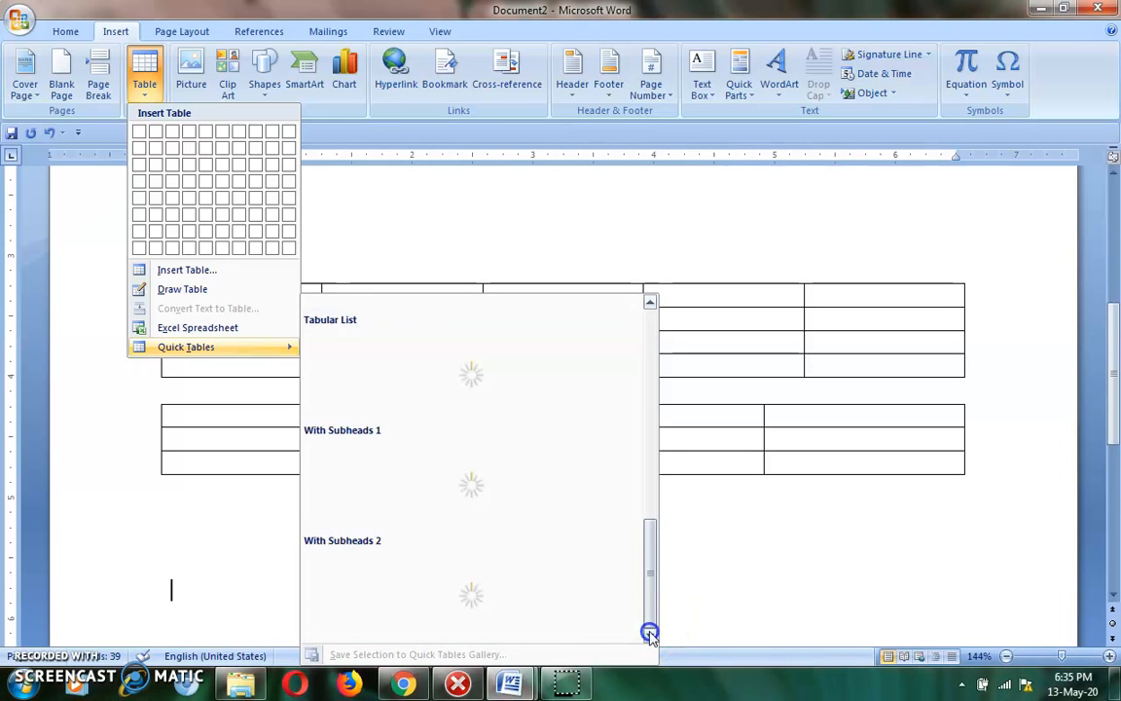
{"action": "left_click", "coordinate": [650, 303]}
{"action": "left_click", "coordinate": [649, 305]}
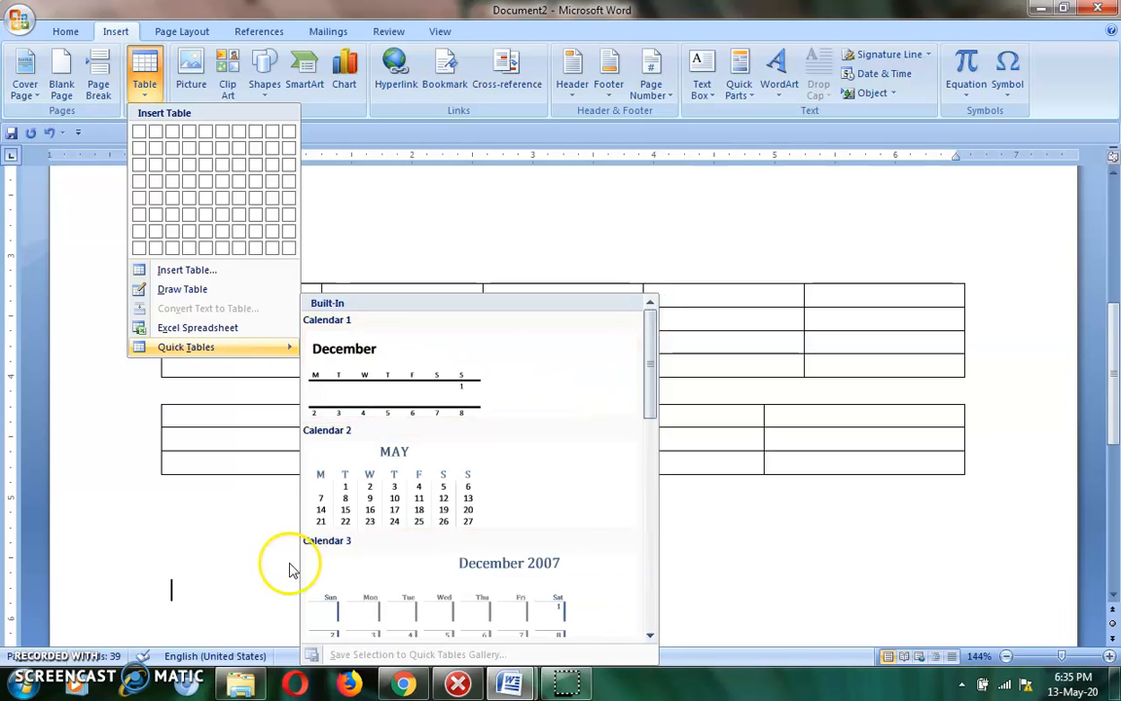
{"action": "left_click", "coordinate": [438, 523]}
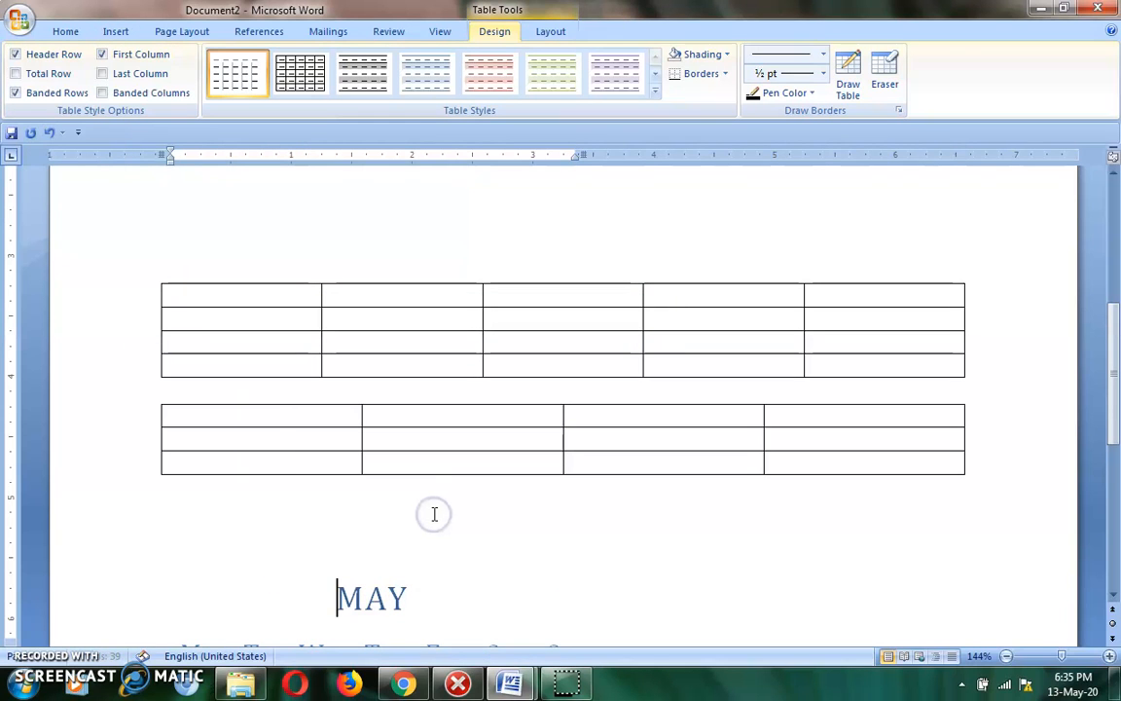
- Look through the document to examine the calendar tables and the two blank tables
{"action": "key", "text": "Down"}
{"action": "key", "text": "Down"}
{"action": "key", "text": "Down"}
{"action": "key", "text": "Down"}
{"action": "key", "text": "Down"}
{"action": "key", "text": "Down"}
{"action": "key", "text": "Down"}
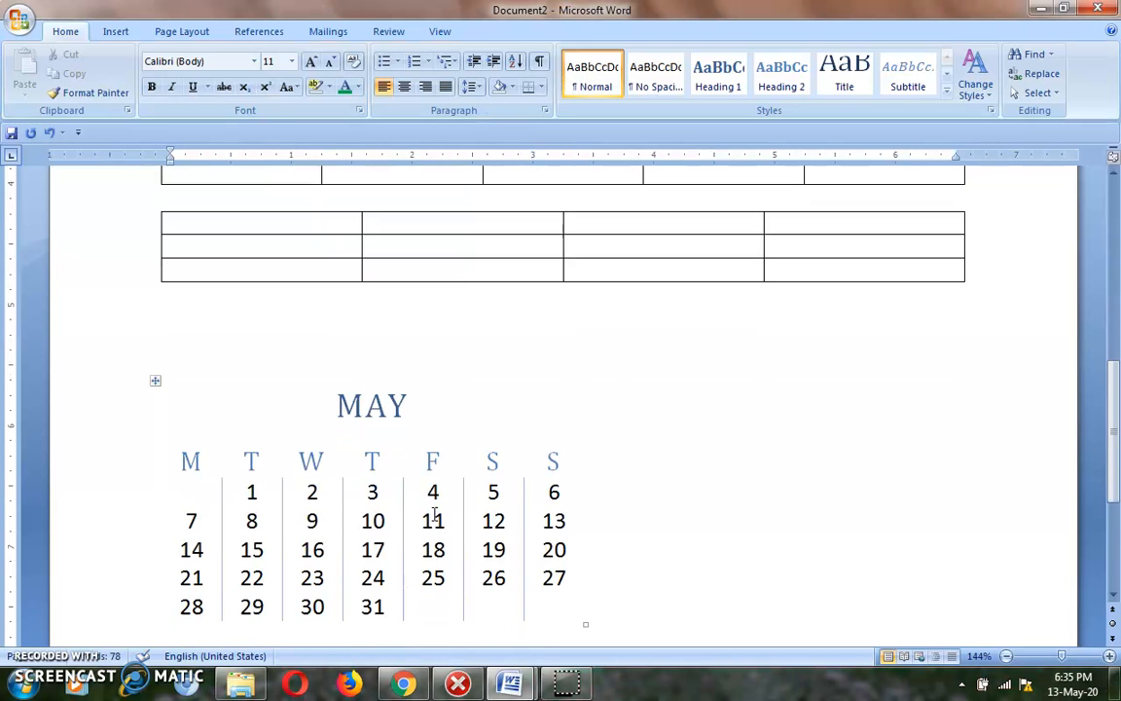
{"action": "key", "text": "Up"}
{"action": "key", "text": "Up"}
{"action": "key", "text": "Up"}
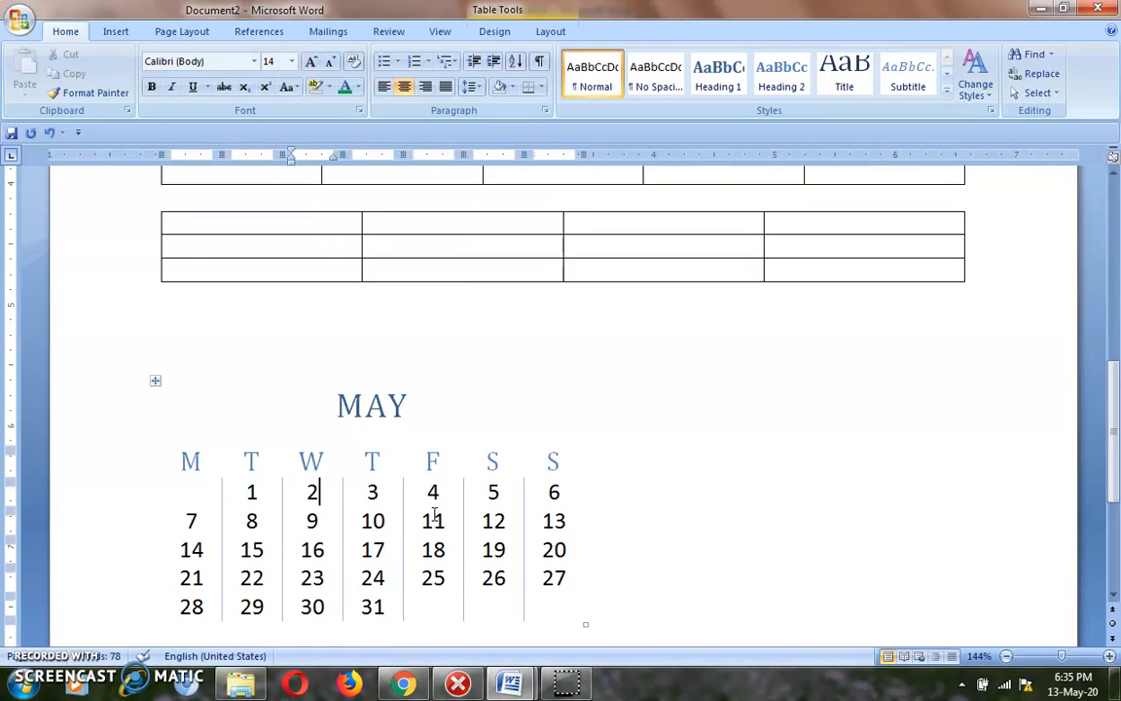
{"action": "key", "text": "Up"}
{"action": "key", "text": "Up"}
{"action": "key", "text": "Up"}
{"action": "key", "text": "Up"}
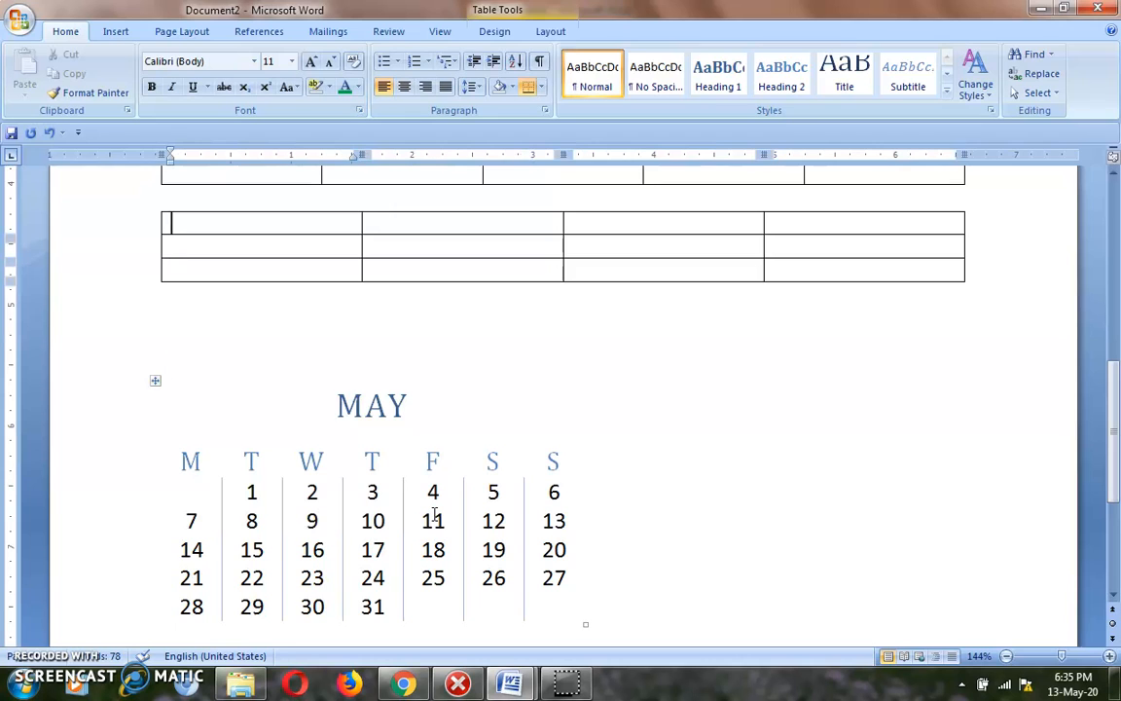
{"action": "key", "text": "Up"}
{"action": "key", "text": "Up"}
{"action": "key", "text": "Up"}
{"action": "key", "text": "Up"}
{"action": "key", "text": "Up"}
{"action": "key", "text": "Up"}
{"action": "key", "text": "Up"}
{"action": "key", "text": "Up"}
{"action": "key", "text": "Up"}
{"action": "key", "text": "Up"}
{"action": "key", "text": "Up"}
{"action": "key", "text": "Up"}
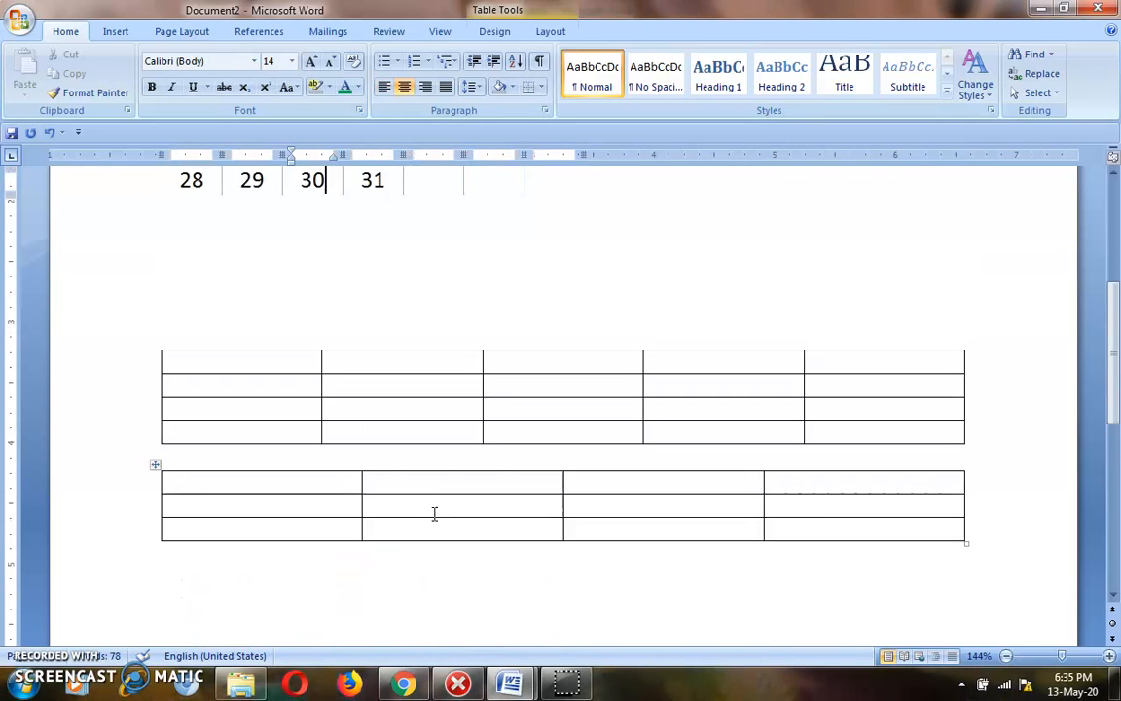
{"action": "key", "text": "Up"}
{"action": "key", "text": "Up"}
{"action": "key", "text": "Up"}
{"action": "key", "text": "Up"}
{"action": "key", "text": "Up"}
{"action": "key", "text": "Up"}
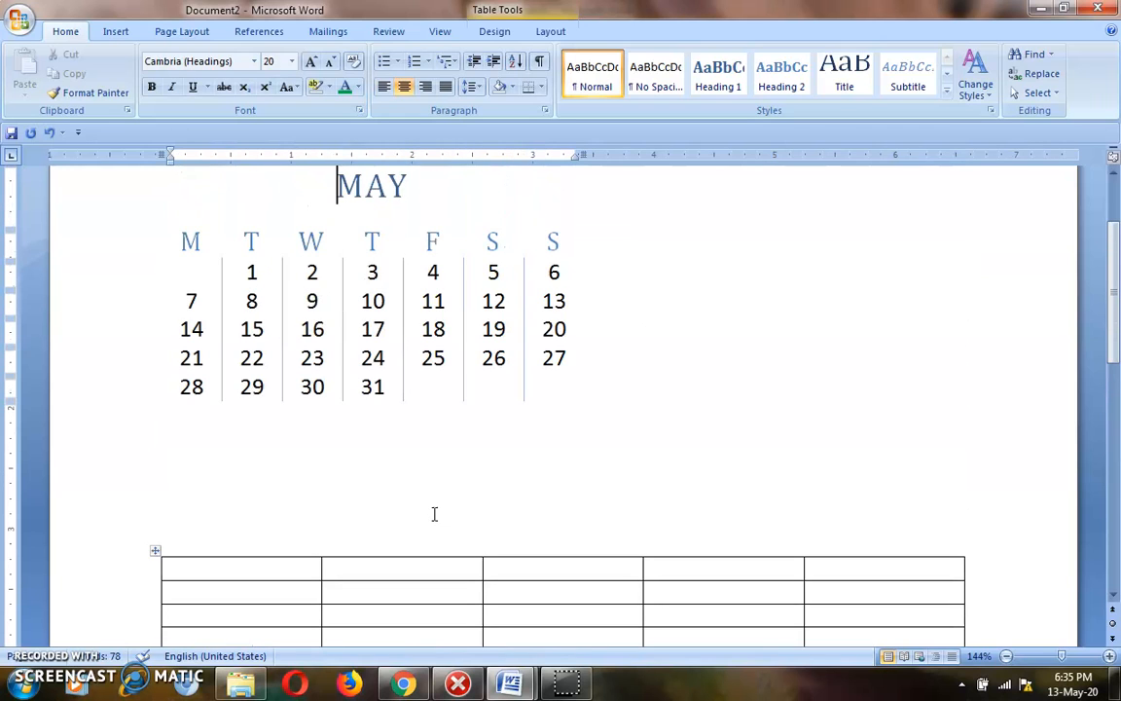
{"action": "key", "text": "Down"}
{"action": "key", "text": "Down"}
{"action": "key", "text": "Down"}
{"action": "key", "text": "Down"}
{"action": "key", "text": "Down"}
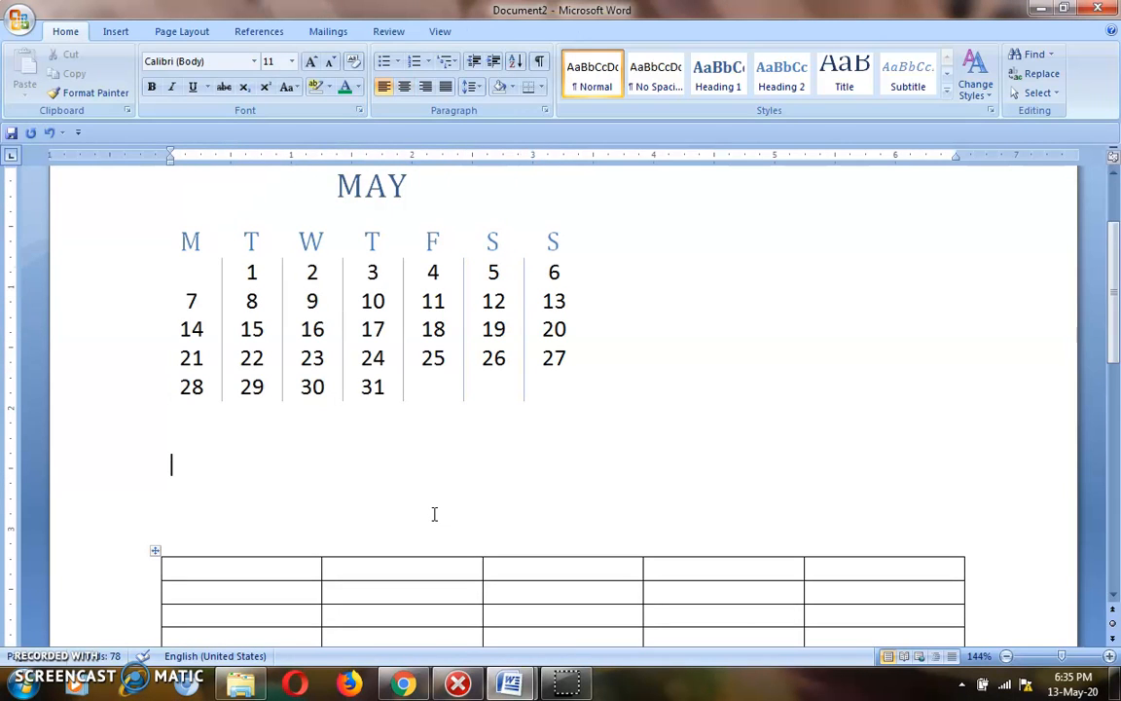
{"action": "key", "text": "Down"}
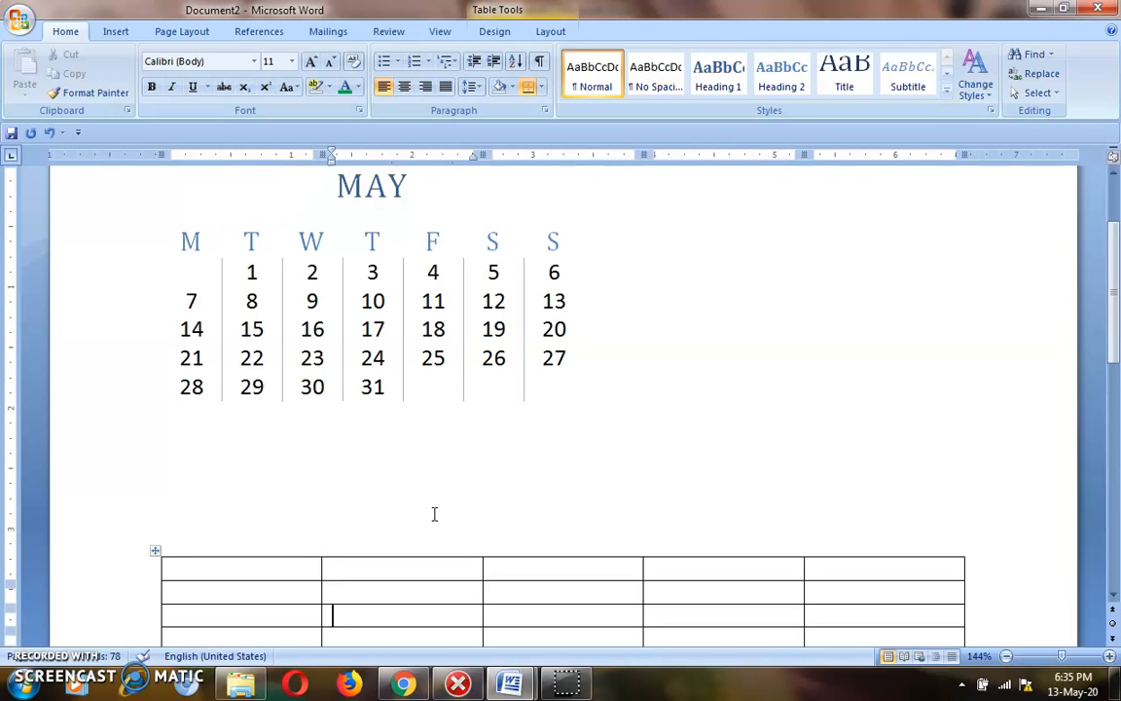
{"action": "key", "text": "Down"}
{"action": "key", "text": "Down"}
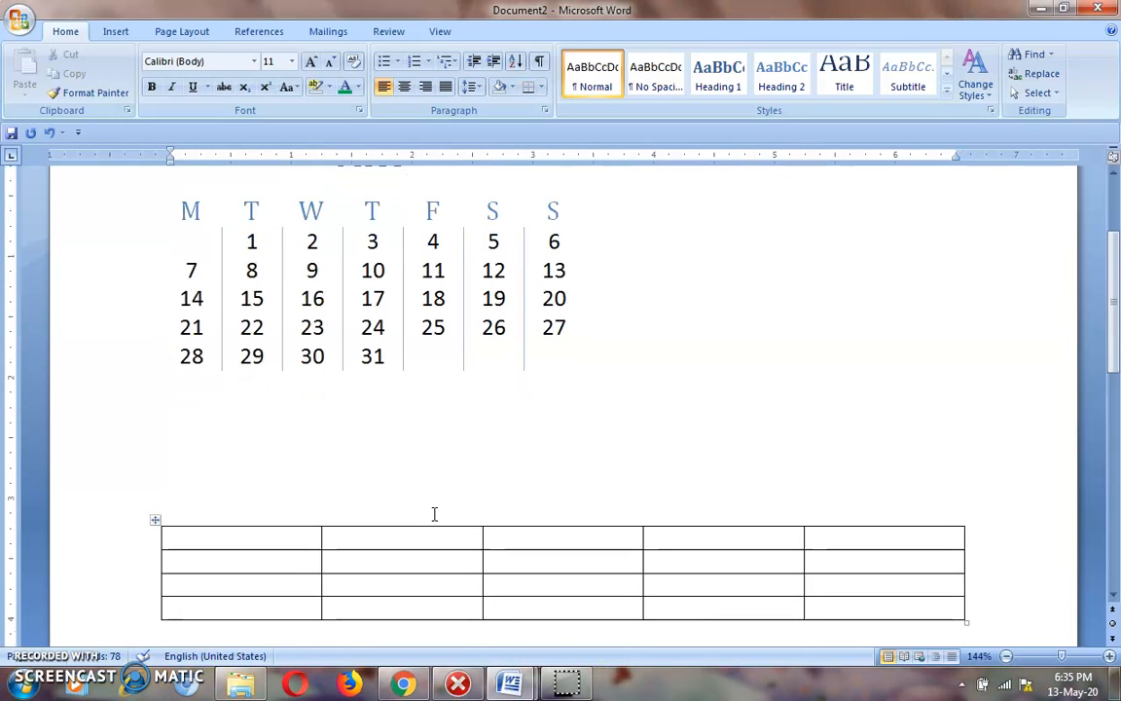
{"action": "key", "text": "Down"}
{"action": "key", "text": "Down"}
{"action": "key", "text": "Down"}
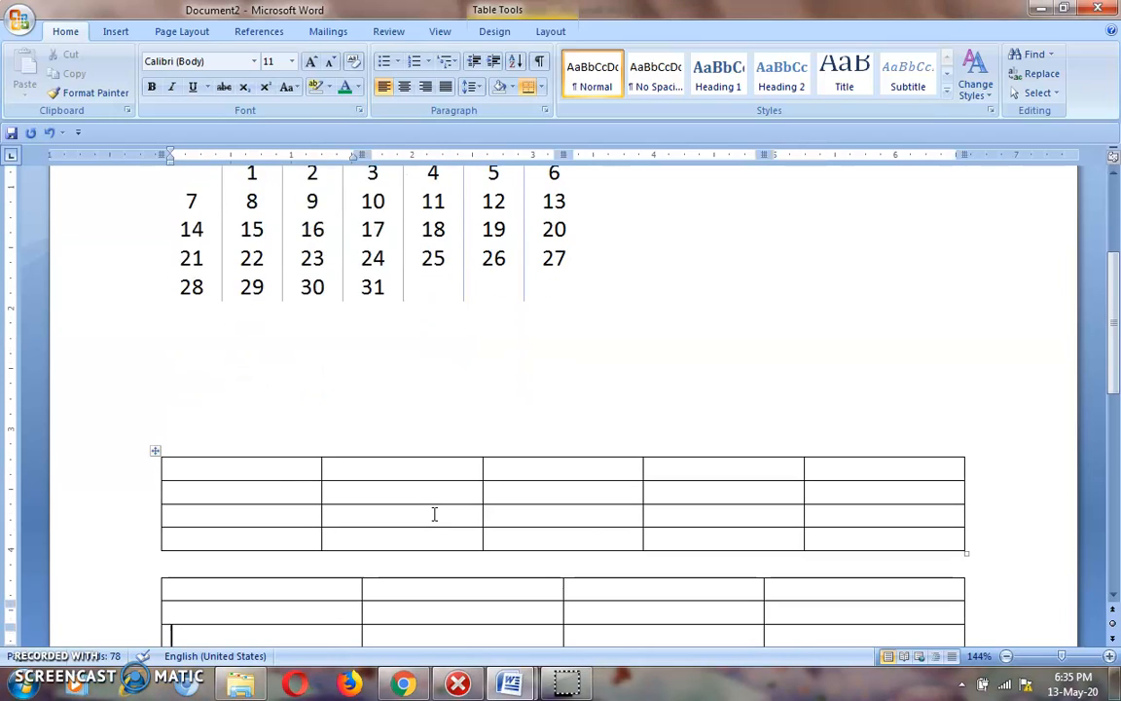
{"action": "key", "text": "Down"}
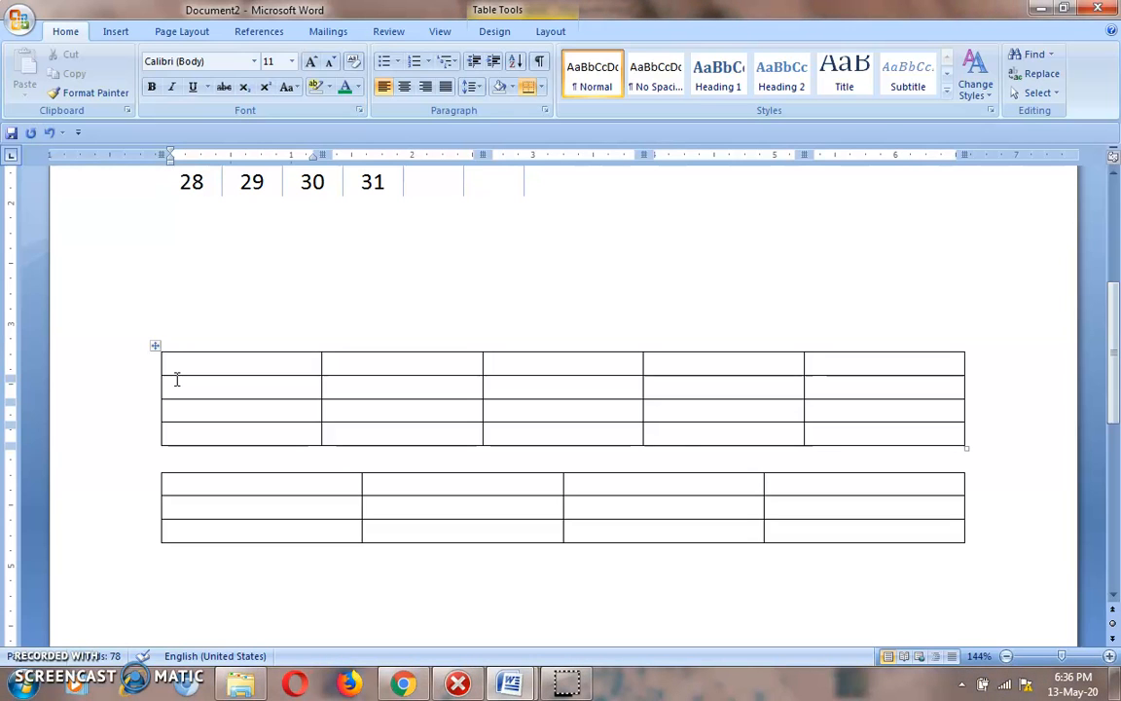
- Fill the header row of the five-column table with the headings Roll No., Name, class, Marks and Fee
{"action": "type", "text": "Roll No."}
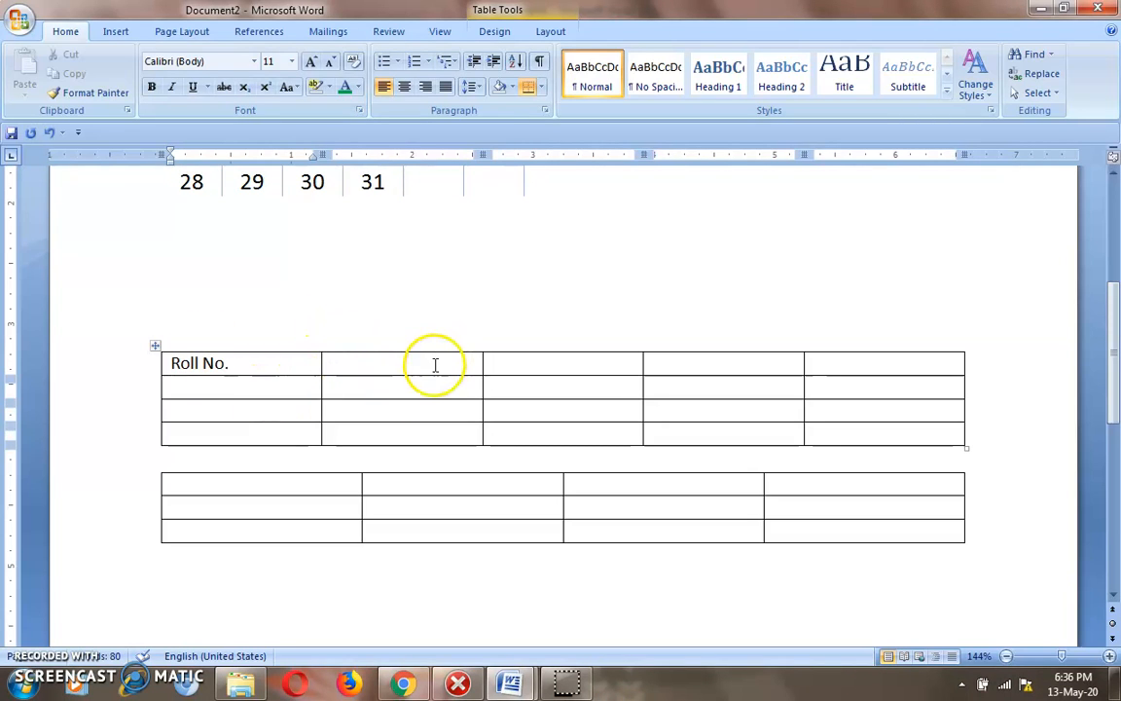
{"action": "left_click", "coordinate": [342, 368]}
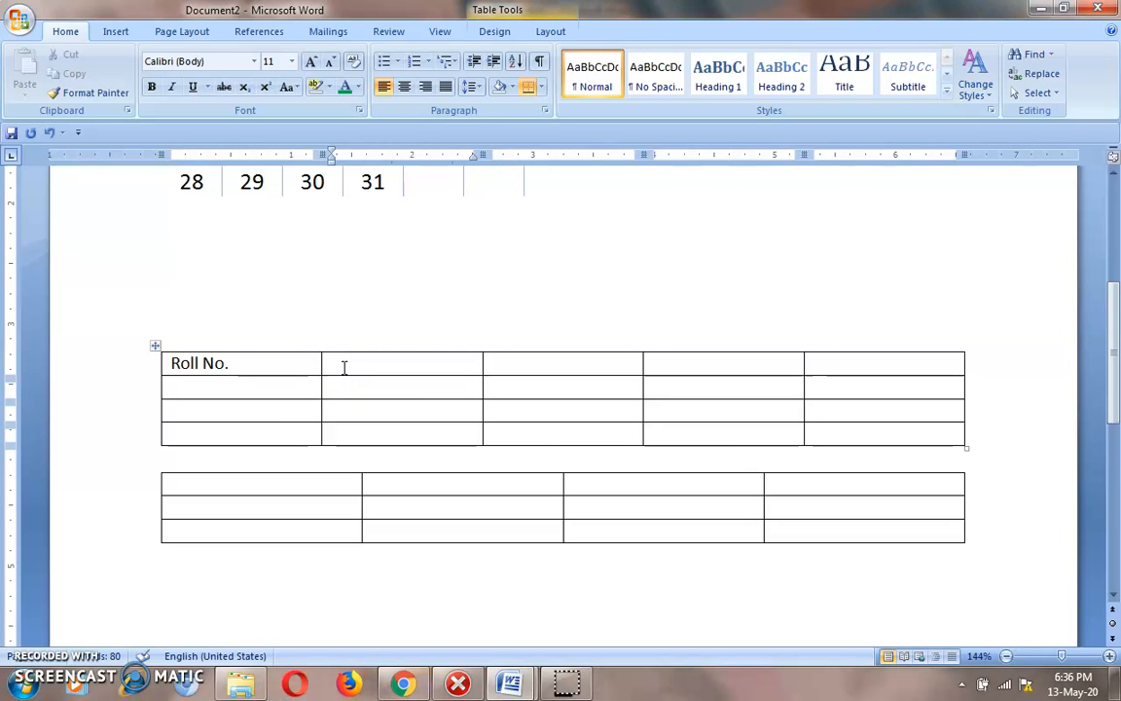
{"action": "type", "text": "Name"}
{"action": "left_click", "coordinate": [528, 363]}
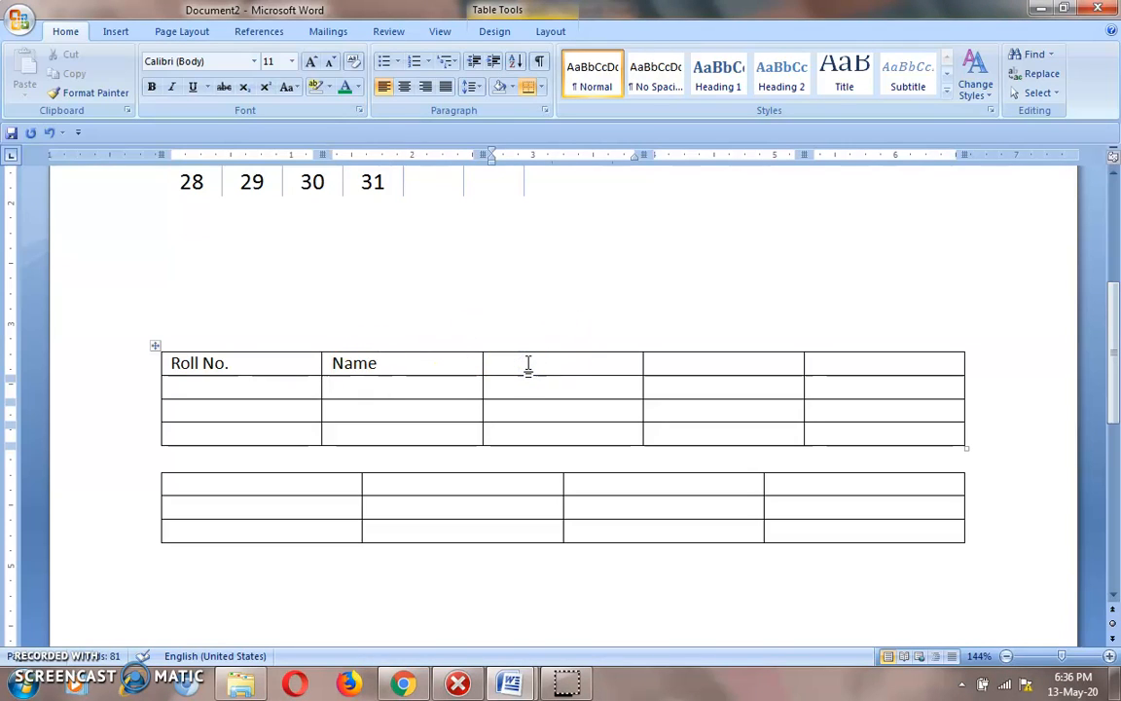
{"action": "type", "text": "class"}
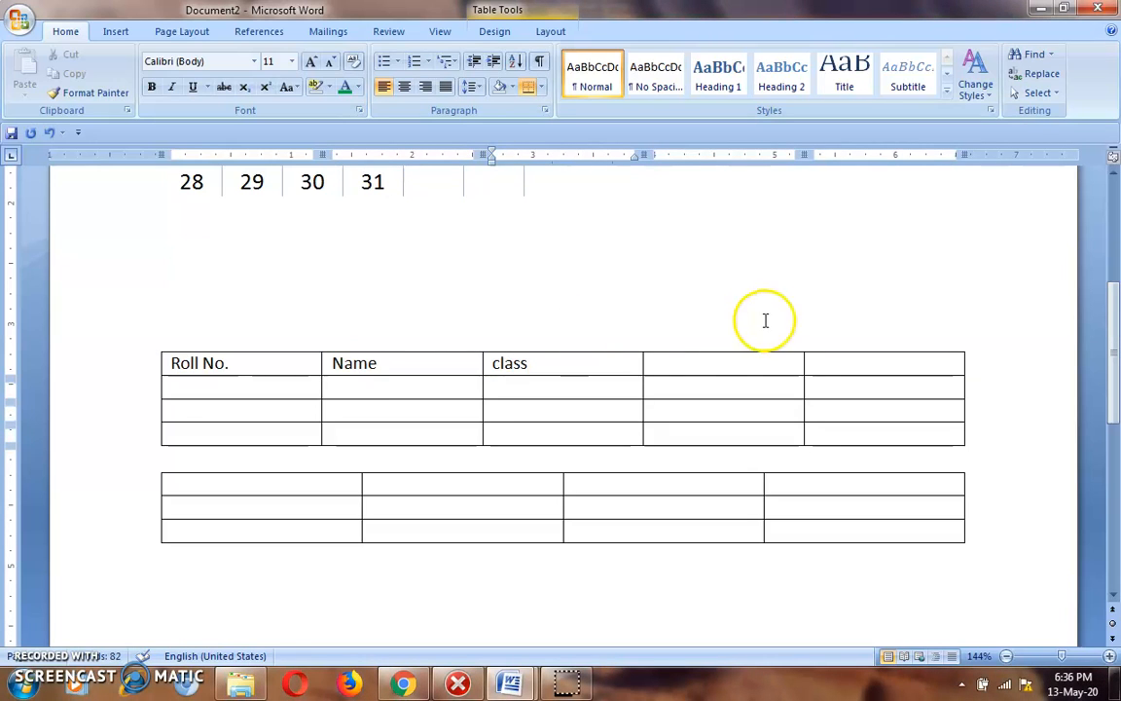
{"action": "left_click", "coordinate": [723, 362]}
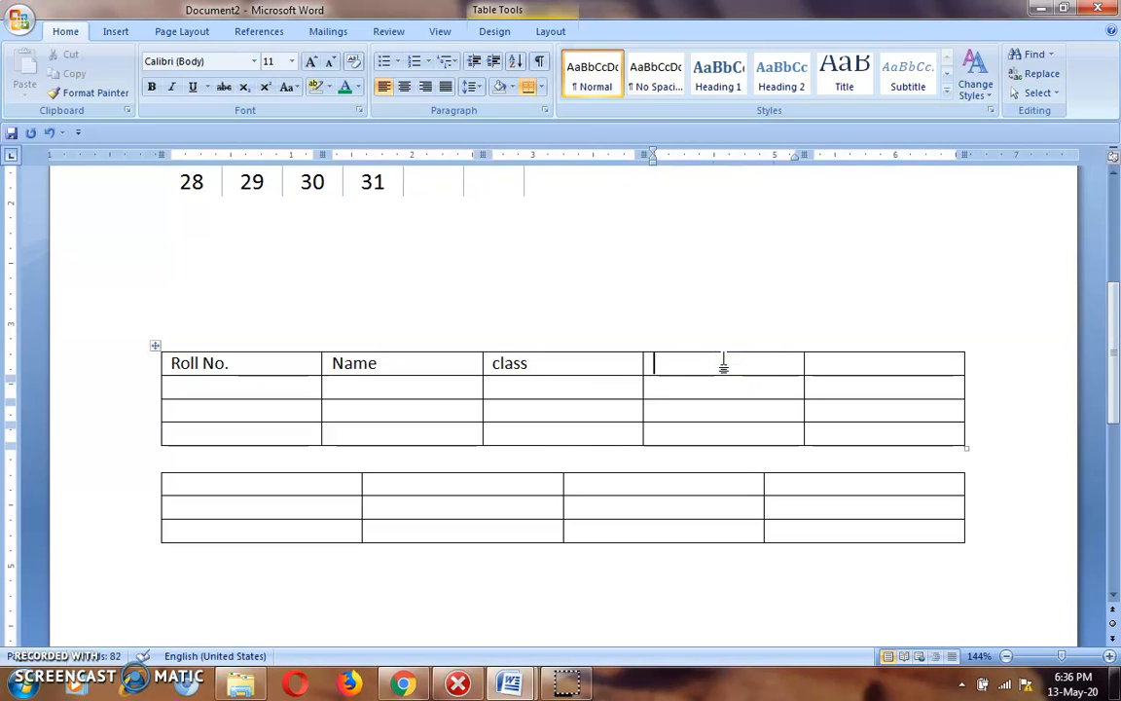
{"action": "type", "text": "M"}
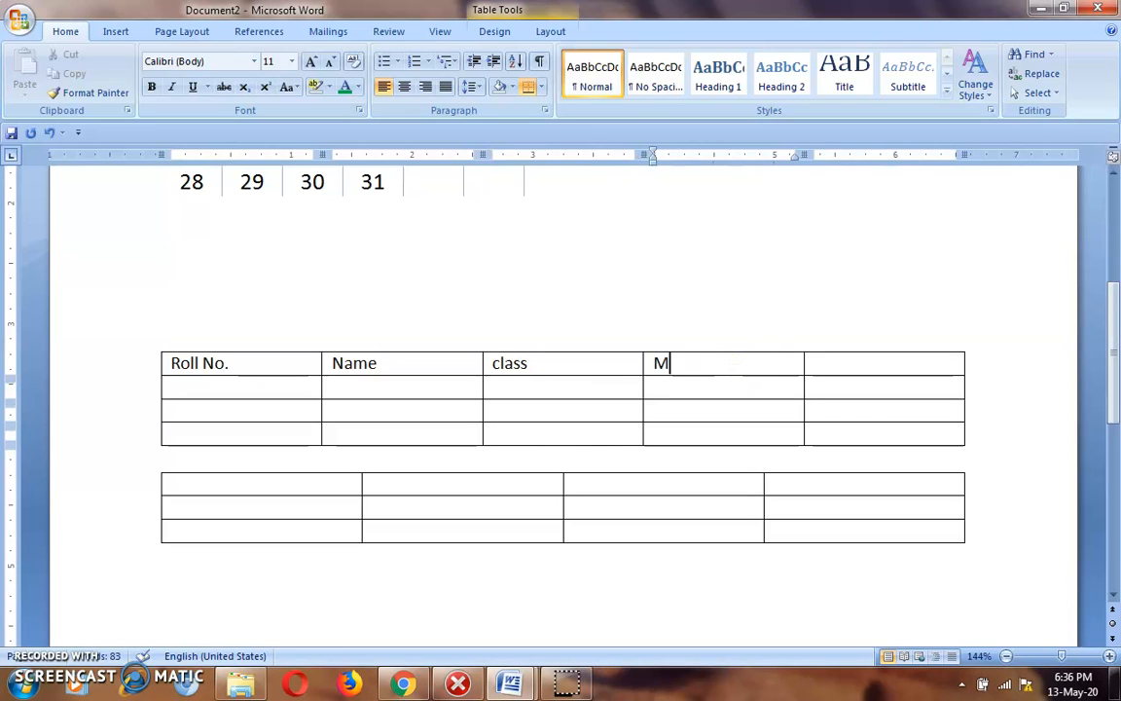
{"action": "type", "text": "arks"}
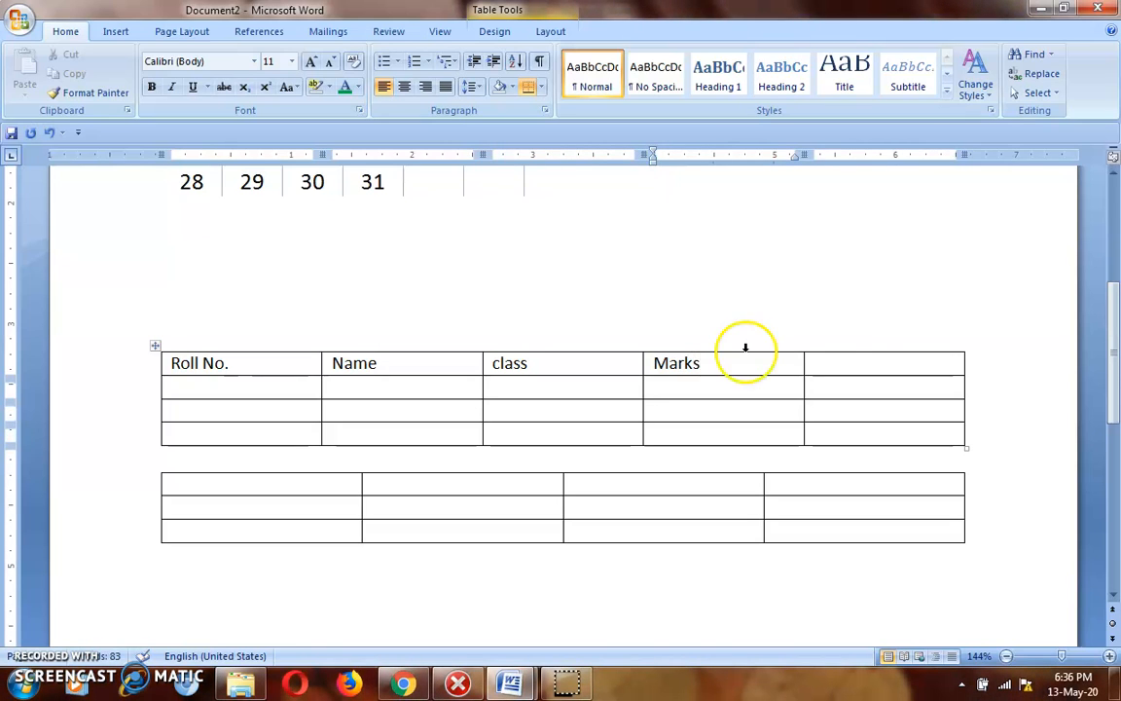
{"action": "left_click", "coordinate": [844, 362]}
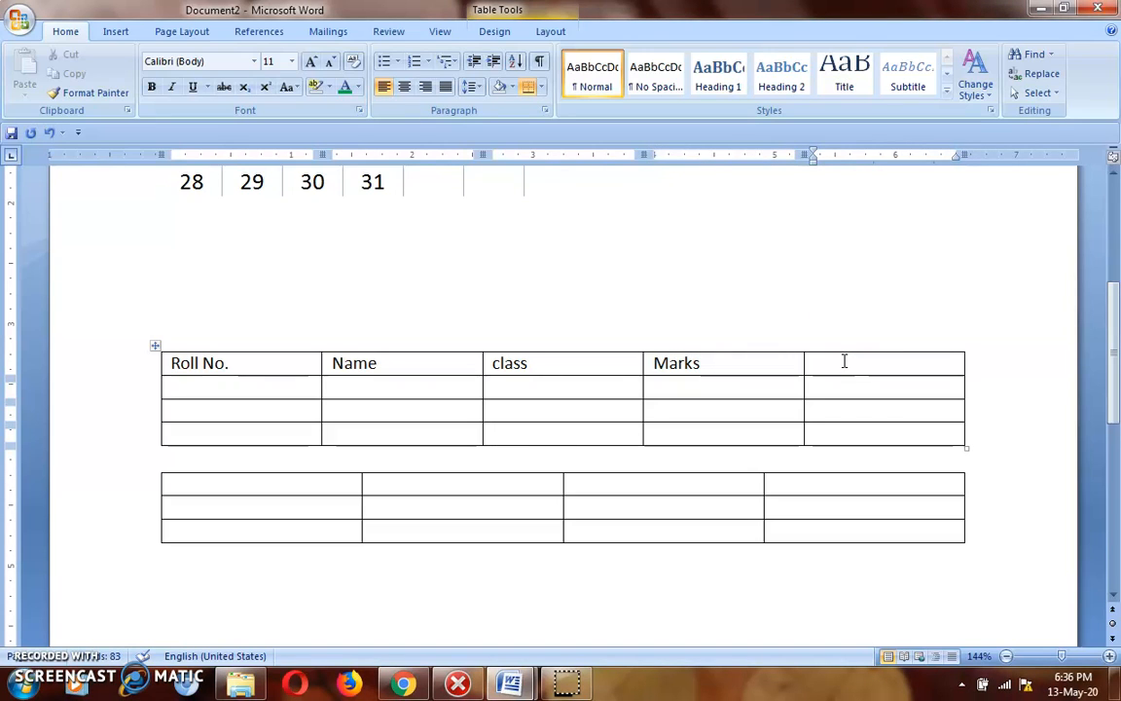
{"action": "type", "text": "Fee"}
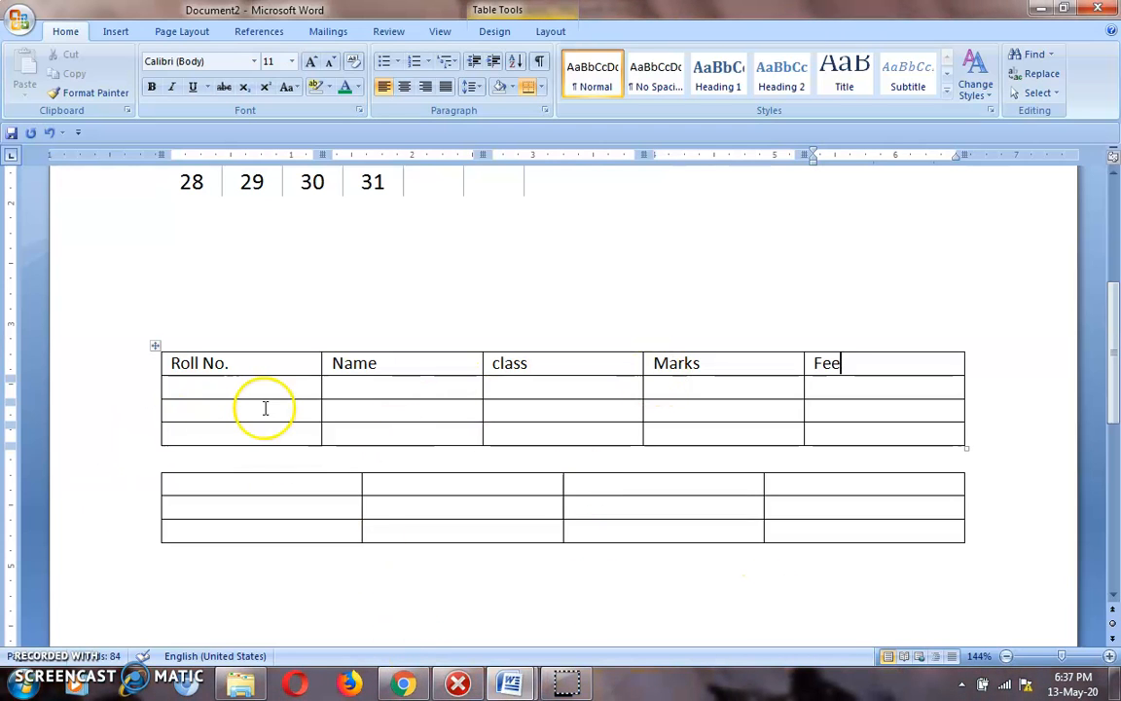
- Enter 1, 2 and 3 in the three cells below the Roll No. heading
{"action": "left_click", "coordinate": [187, 382]}
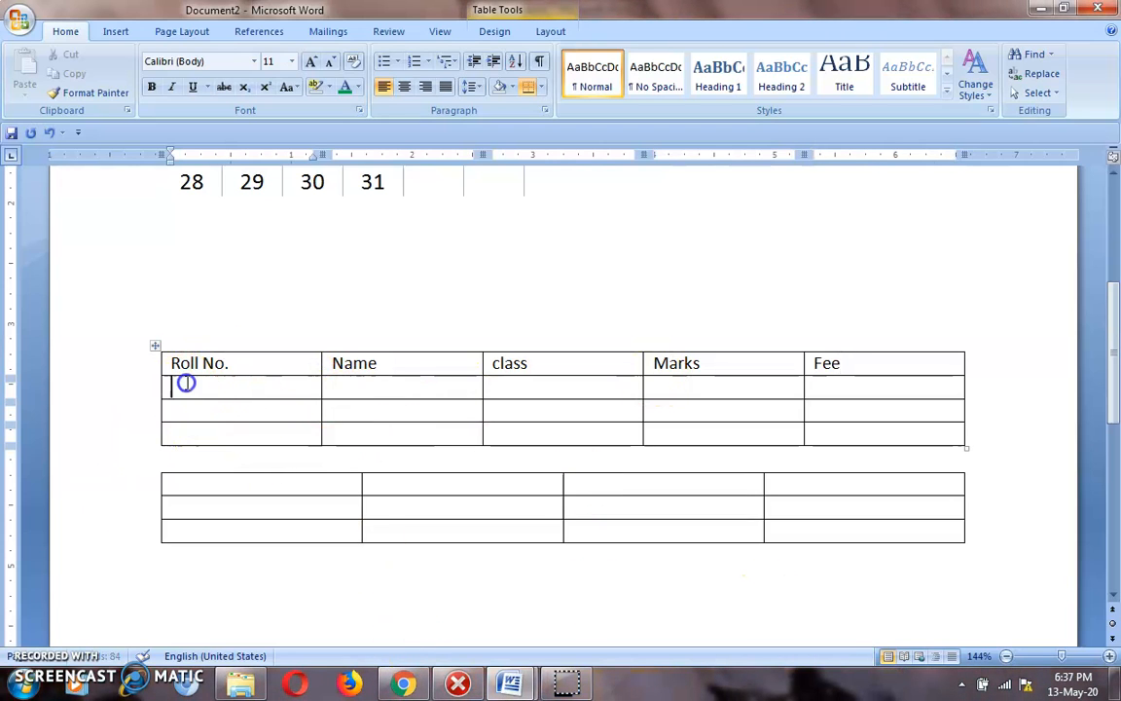
{"action": "type", "text": "1"}
{"action": "left_click", "coordinate": [188, 412]}
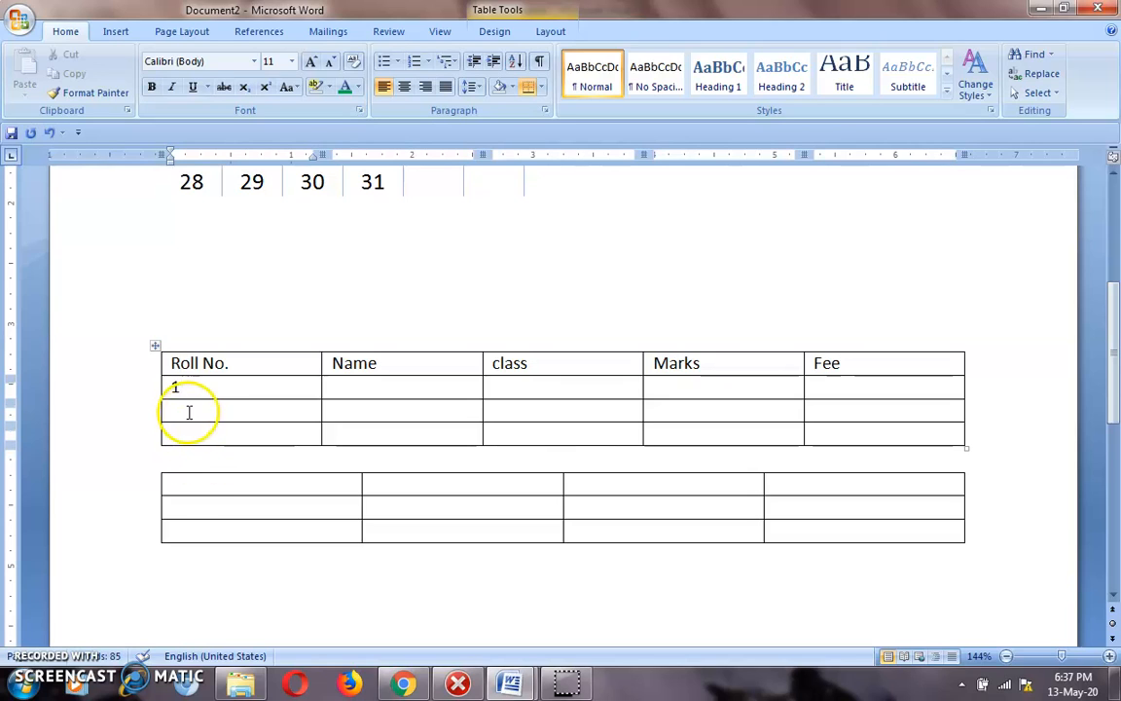
{"action": "type", "text": "2"}
{"action": "left_click", "coordinate": [188, 436]}
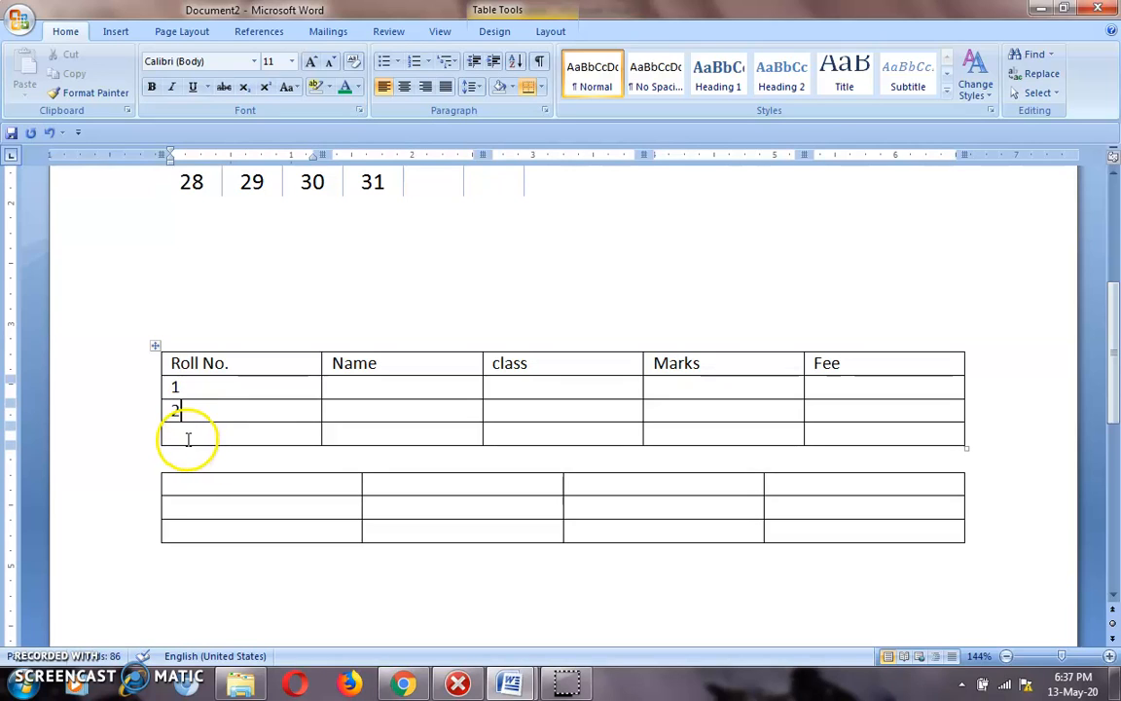
{"action": "type", "text": "3"}
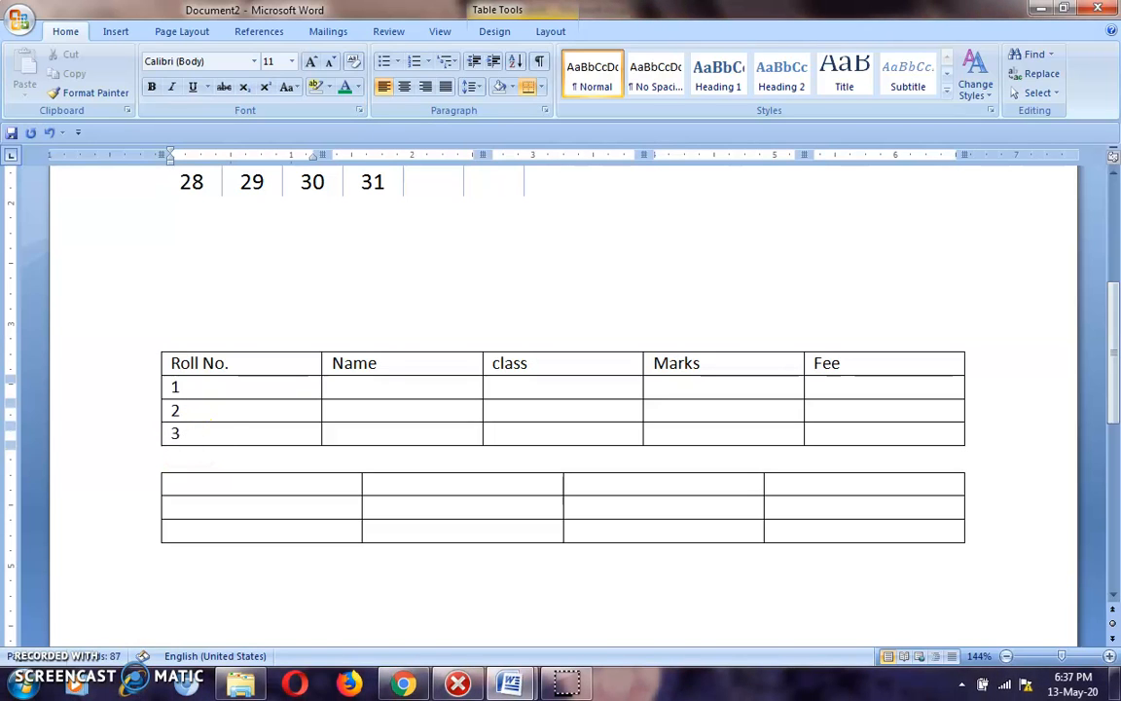
- Enter the three students' first names in capitals in the Name column, one per row
{"action": "left_click", "coordinate": [374, 387]}
{"action": "type", "text": "r"}
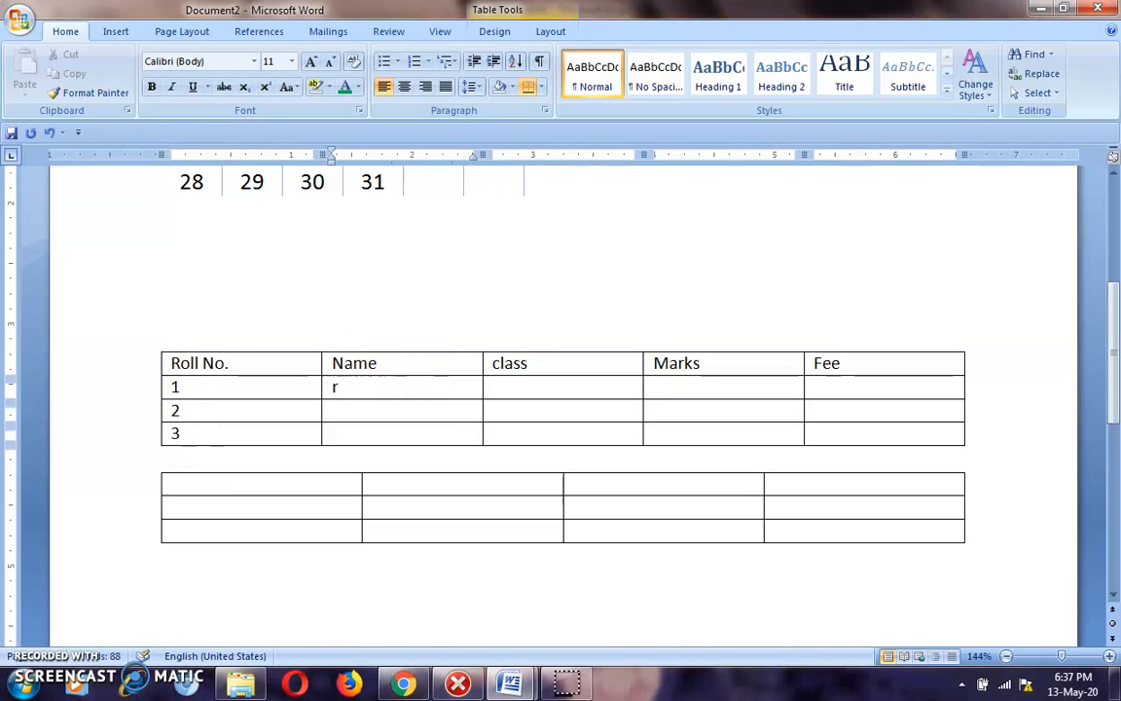
{"action": "key", "text": "BackSpace"}
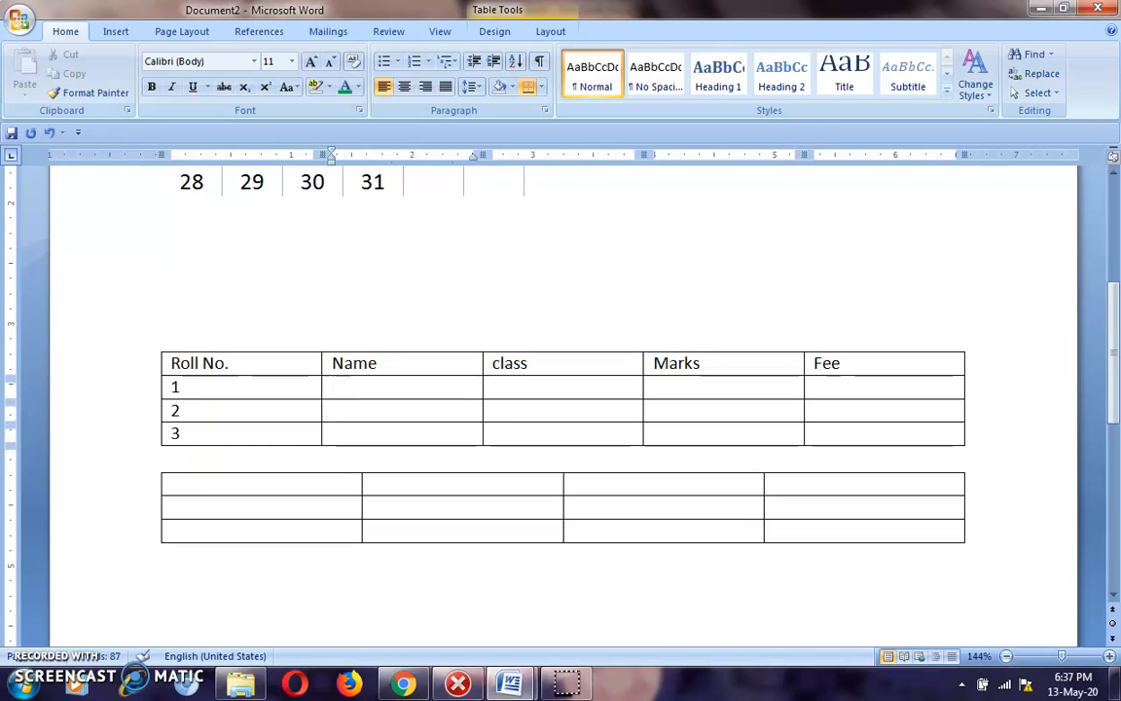
{"action": "left_click", "coordinate": [363, 411]}
{"action": "type", "text": "RAHUL"}
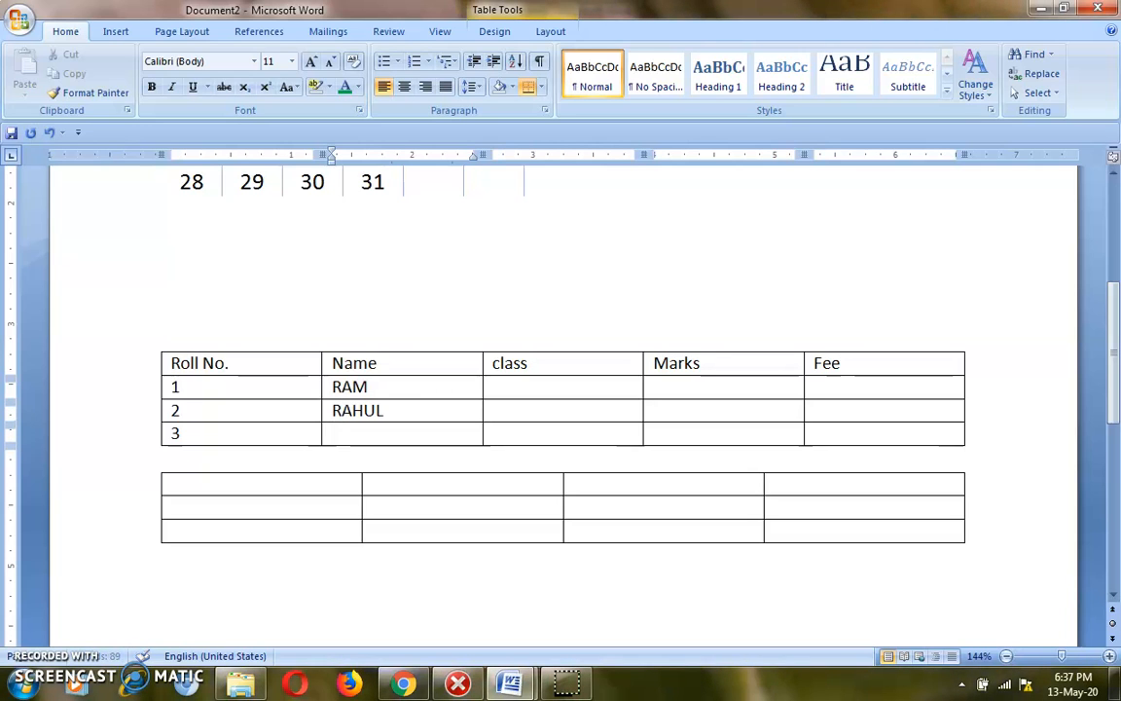
{"action": "left_click", "coordinate": [345, 437]}
{"action": "type", "text": "MOHAN"}
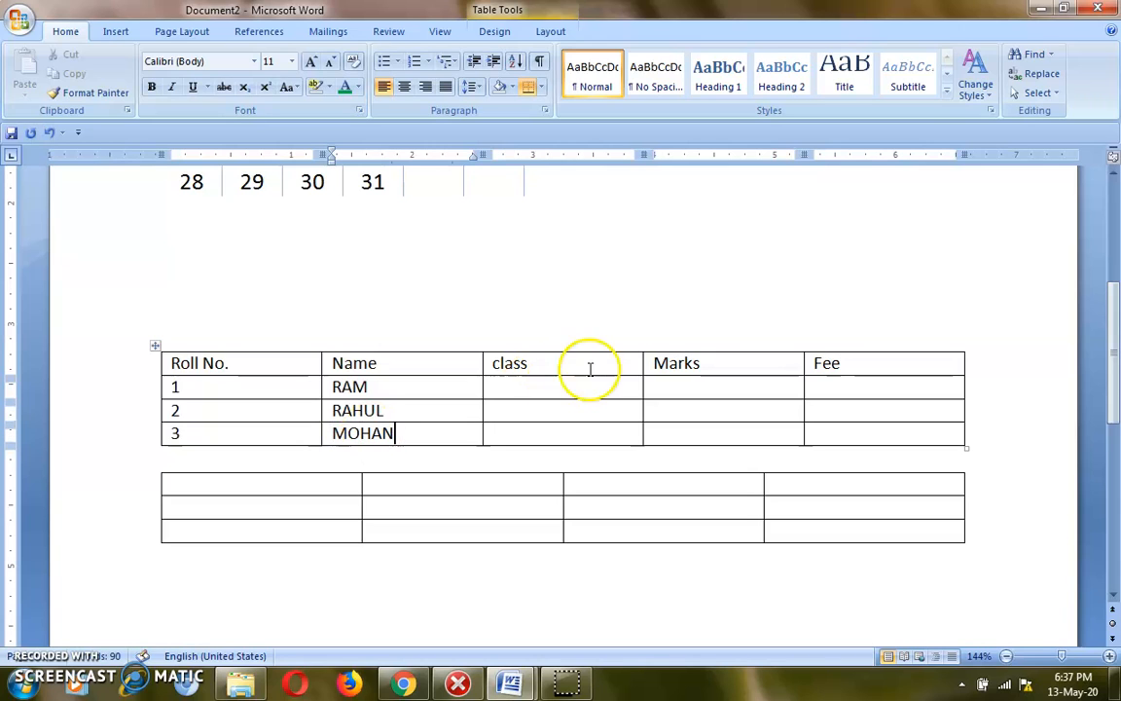
- Enter 10 in the class column for all three students
{"action": "left_click", "coordinate": [536, 387]}
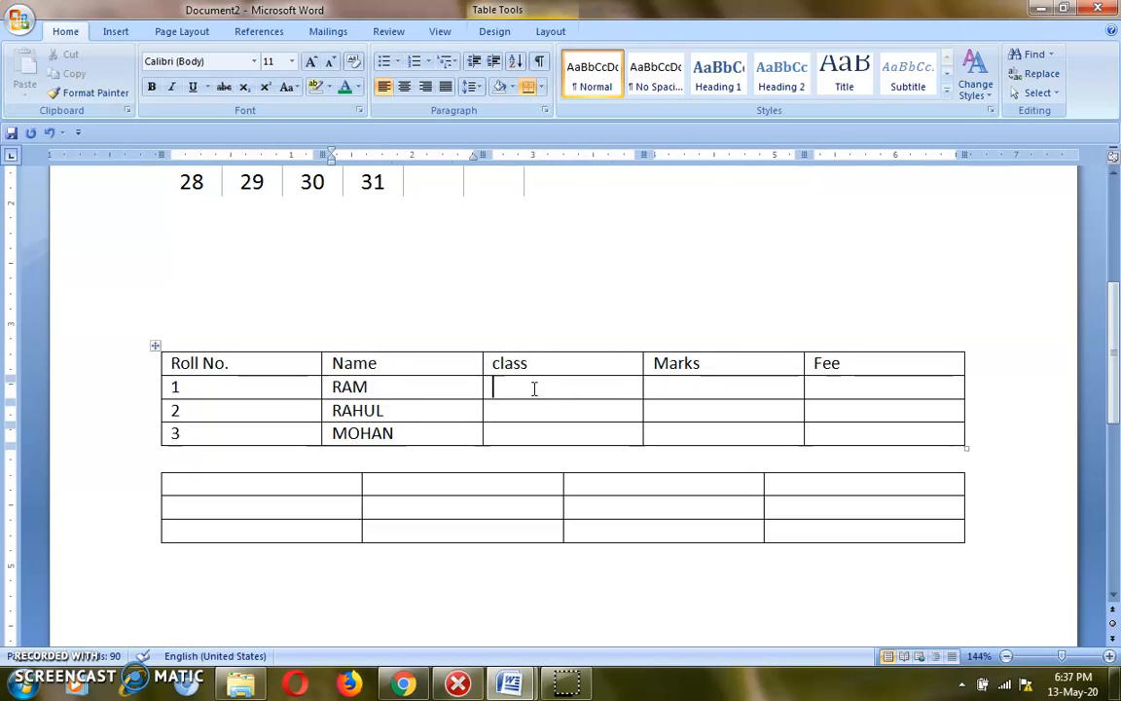
{"action": "type", "text": "1"}
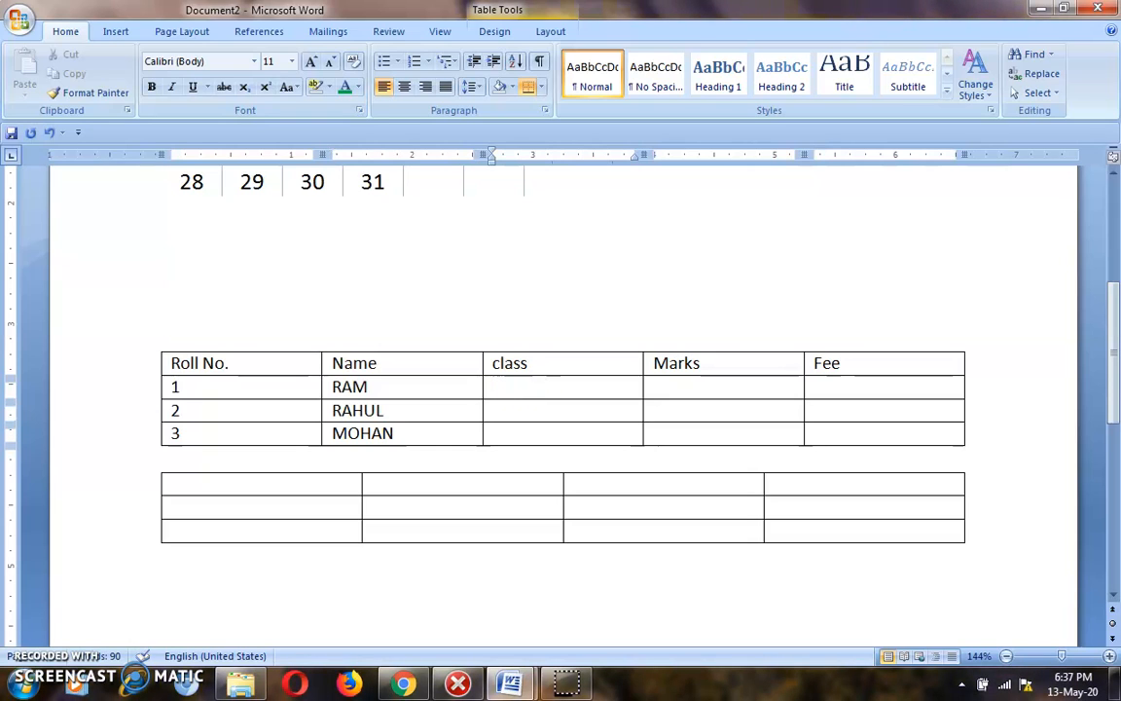
{"action": "type", "text": "0"}
{"action": "left_click", "coordinate": [505, 416]}
{"action": "type", "text": "1"}
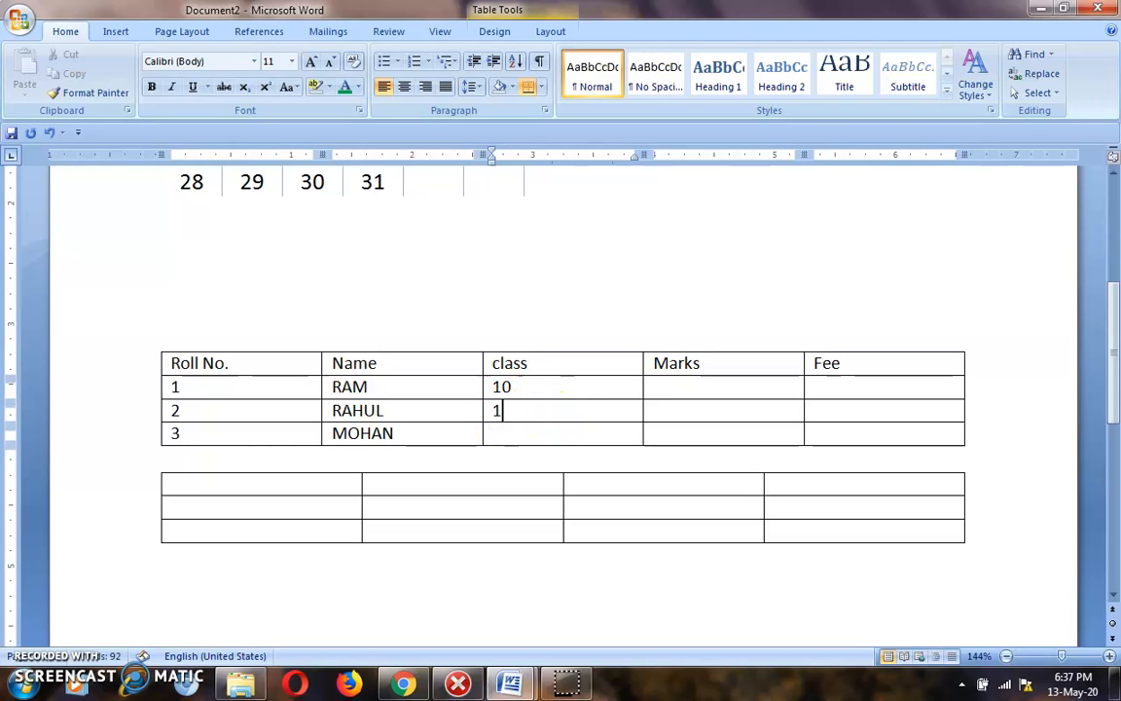
{"action": "left_click", "coordinate": [503, 436]}
{"action": "type", "text": "10"}
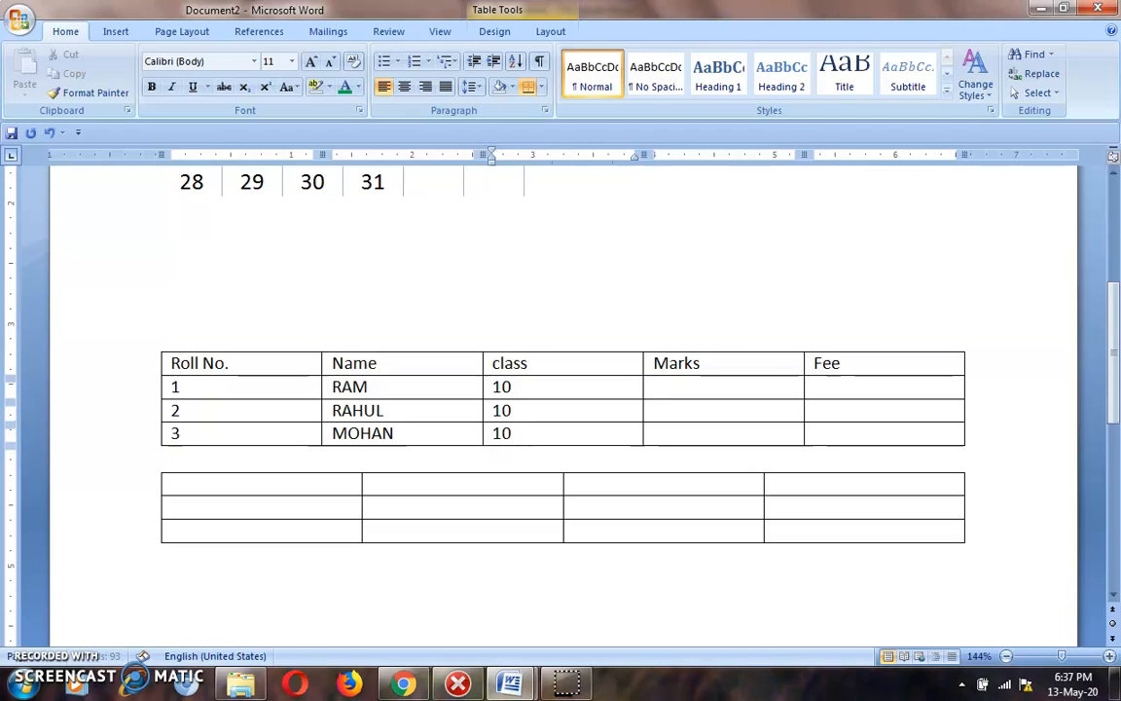
- Enter the marks 230, 340 and 400 in the Marks column for students 1 to 3
{"action": "left_click", "coordinate": [692, 384]}
{"action": "type", "text": "230"}
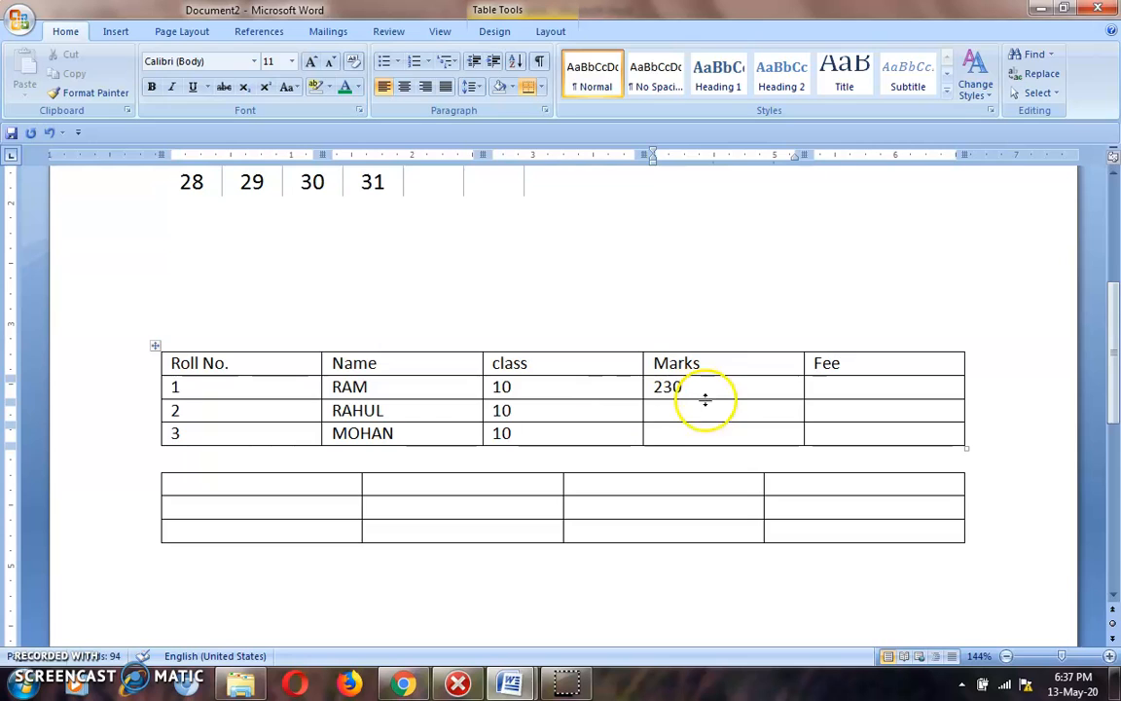
{"action": "left_click", "coordinate": [670, 409]}
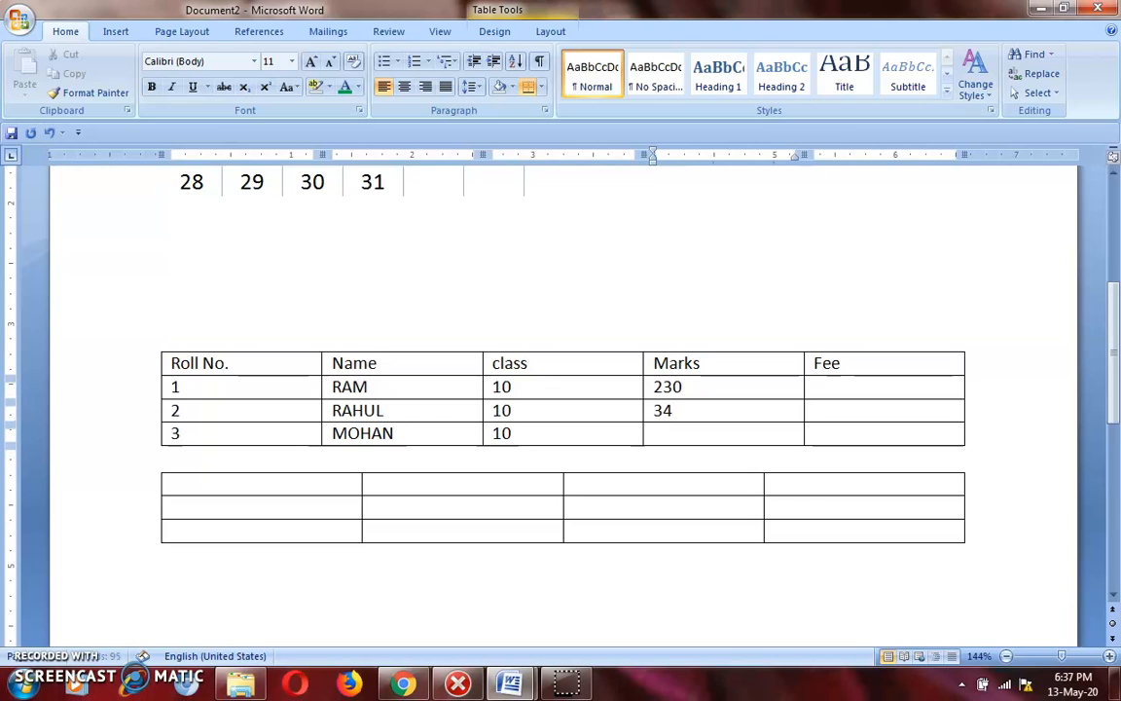
{"action": "left_click", "coordinate": [665, 439]}
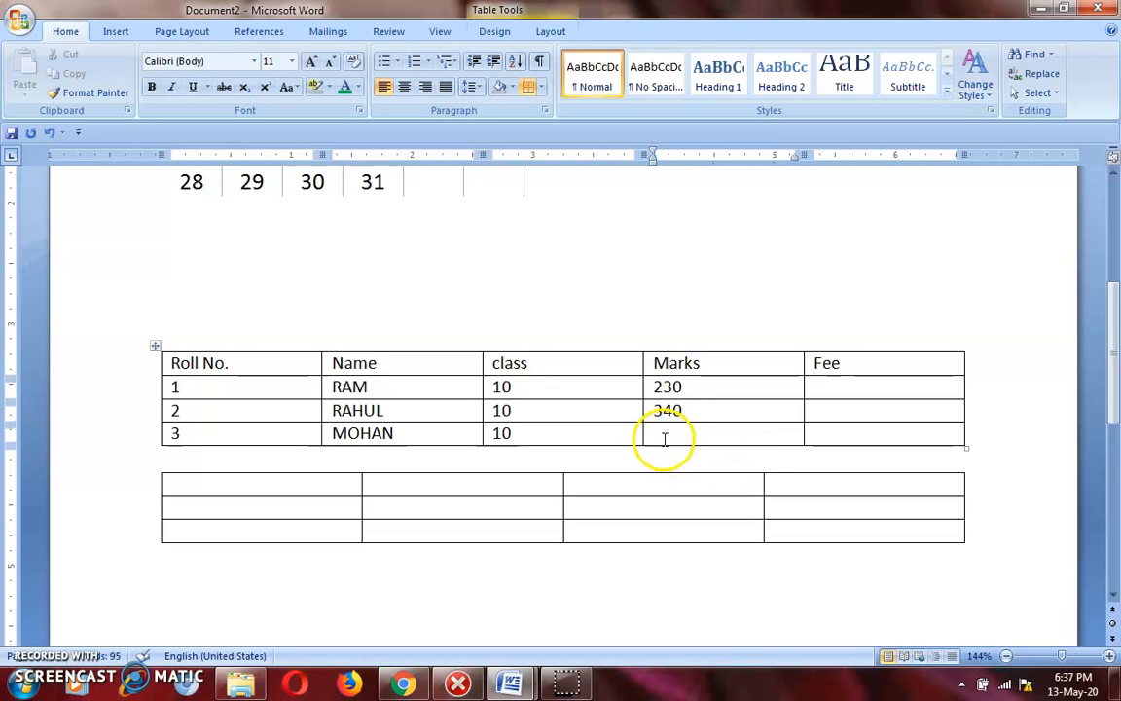
{"action": "left_click", "coordinate": [663, 437]}
{"action": "type", "text": "4"}
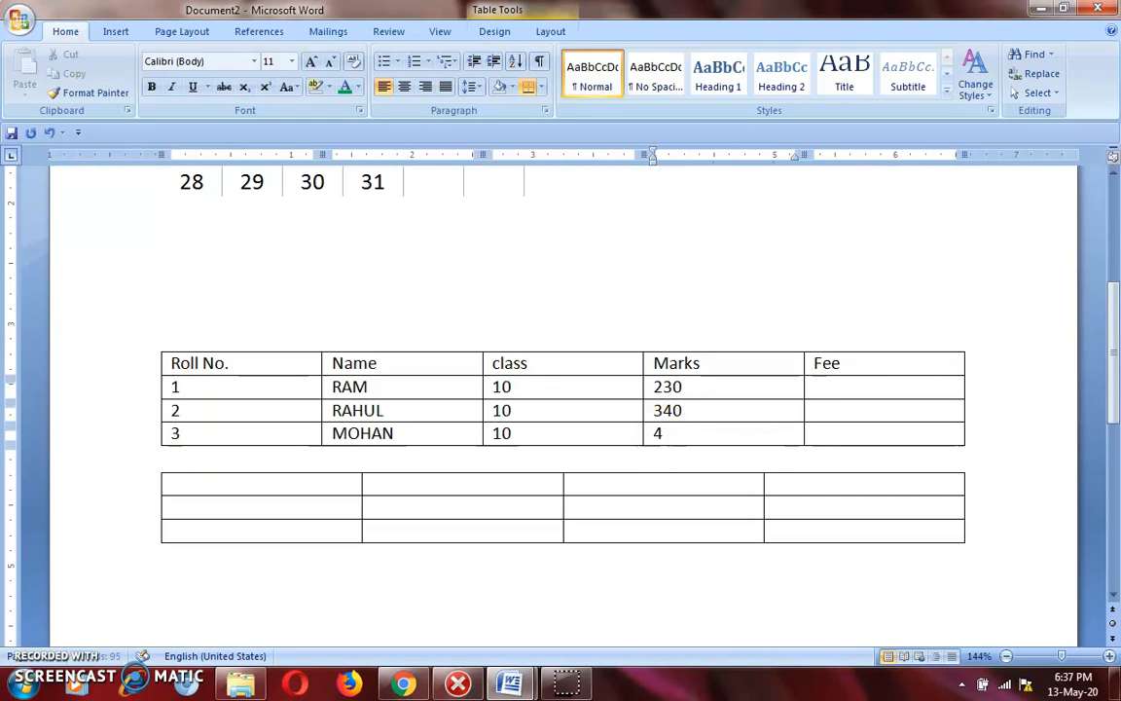
{"action": "type", "text": "00"}
- Enter 230 in the Fee column for each of the three students
{"action": "left_click", "coordinate": [835, 387]}
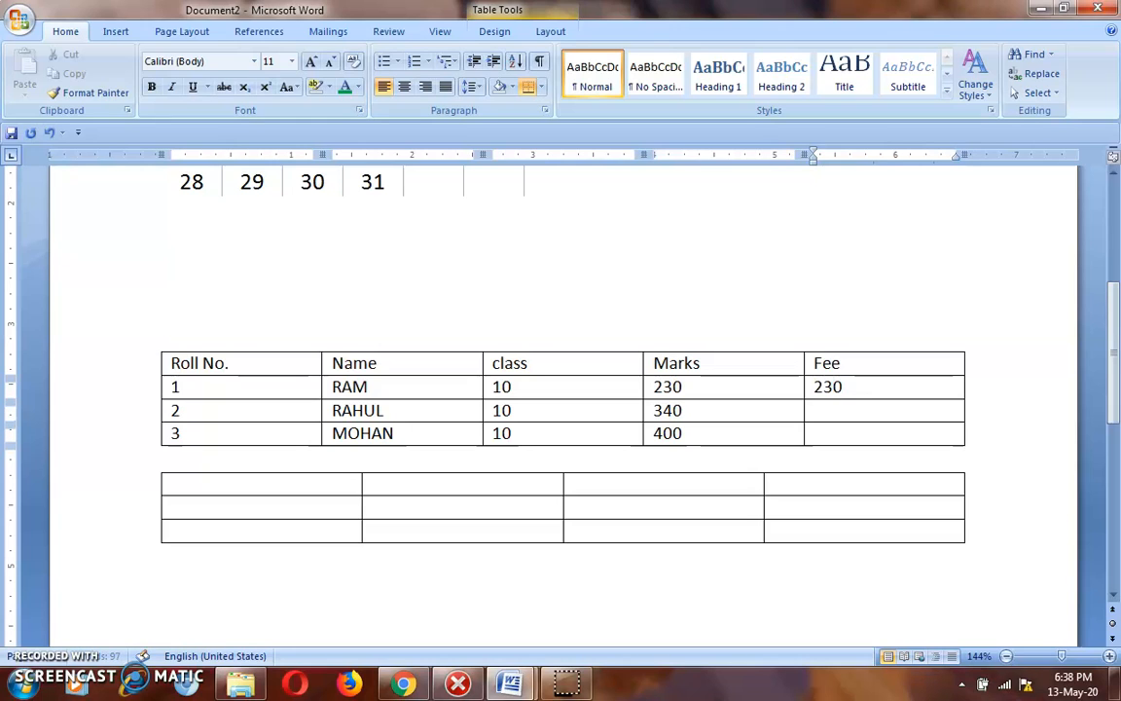
{"action": "left_click", "coordinate": [830, 409]}
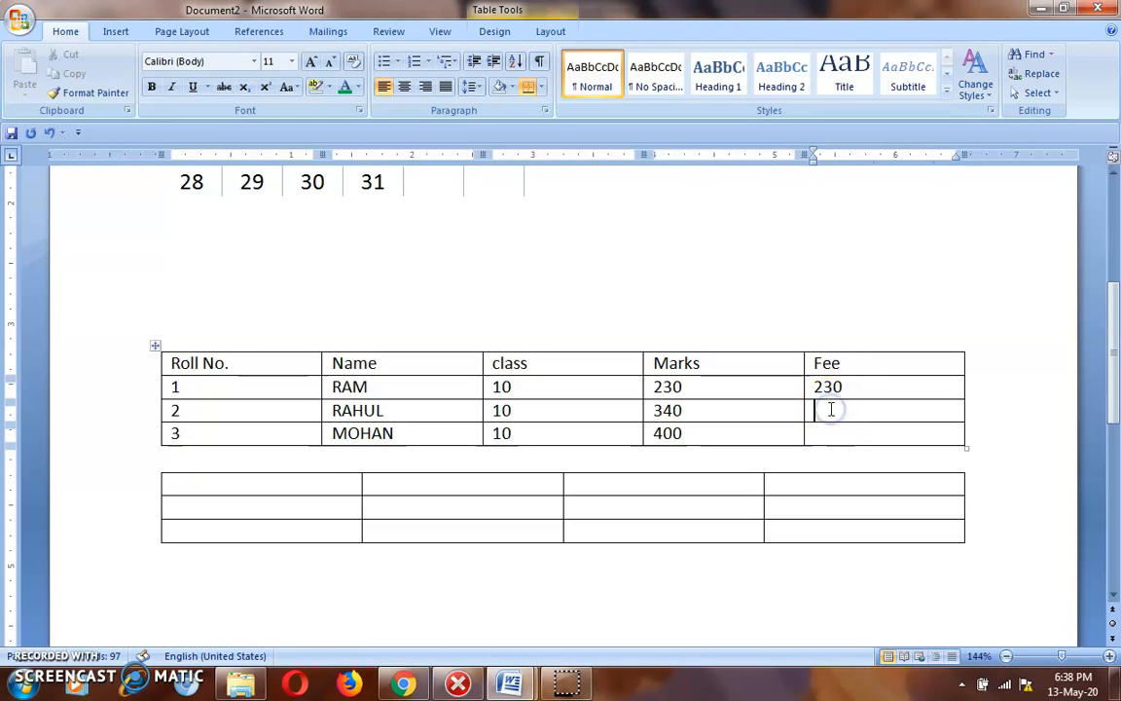
{"action": "left_click", "coordinate": [829, 428]}
{"action": "left_click", "coordinate": [827, 431]}
{"action": "type", "text": "230"}
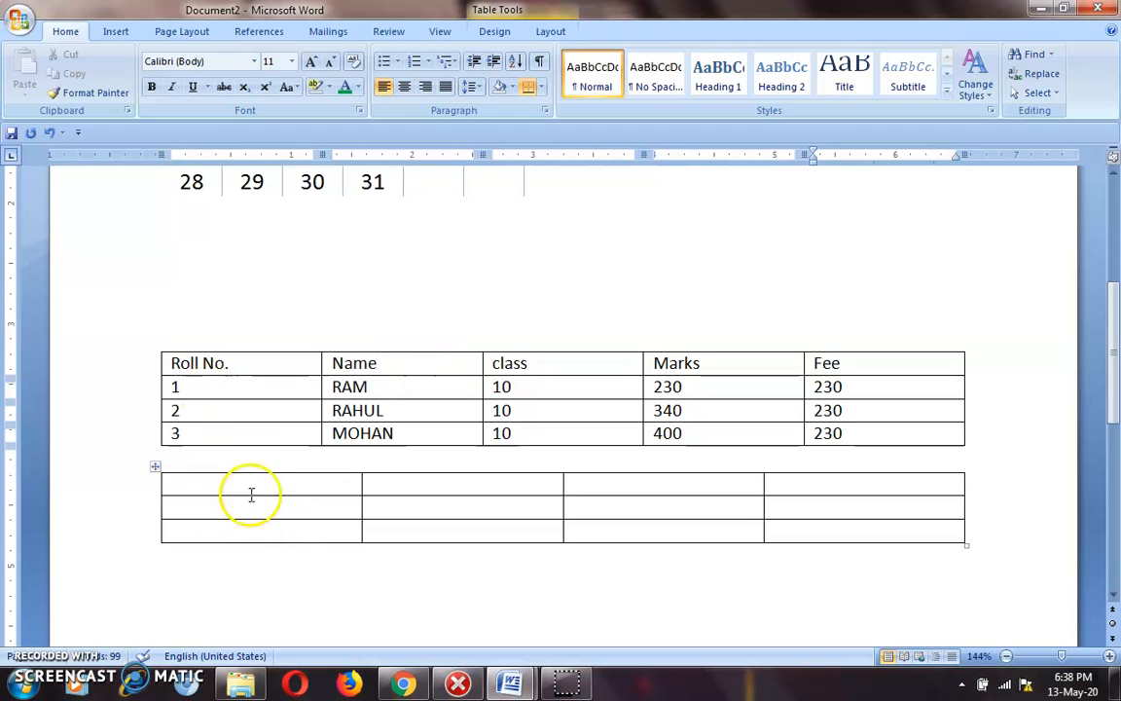
- Delete the entire blank four-column table below the student table
{"action": "left_click", "coordinate": [155, 472]}
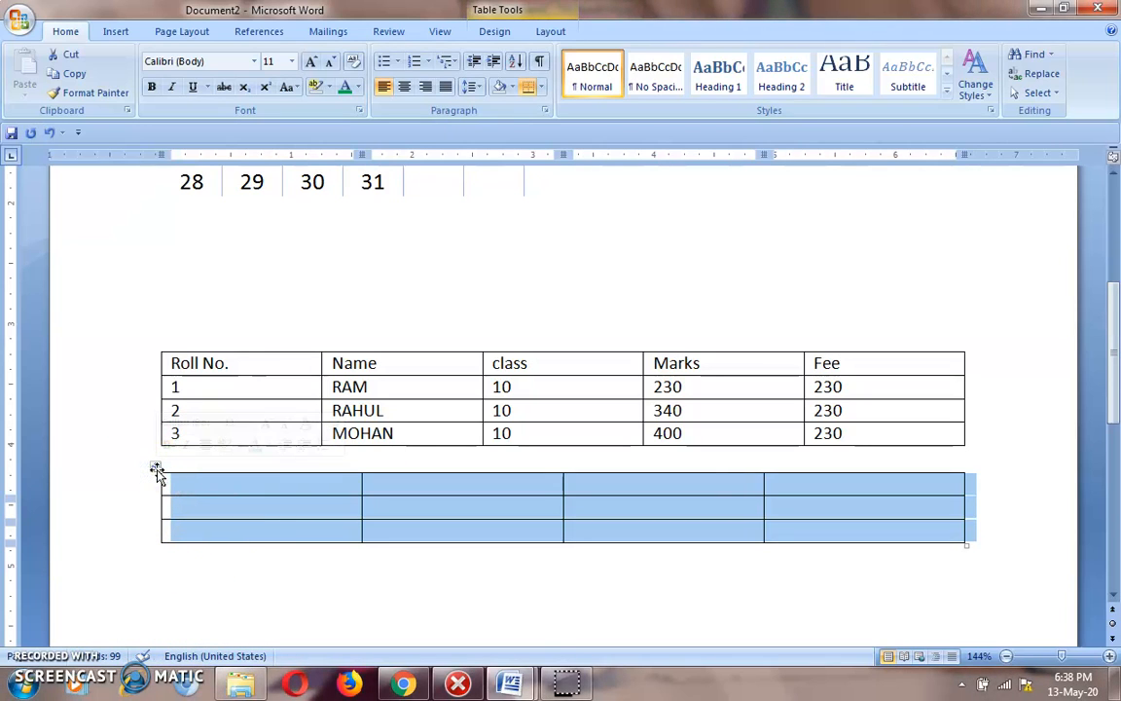
{"action": "key", "text": "BackSpace"}
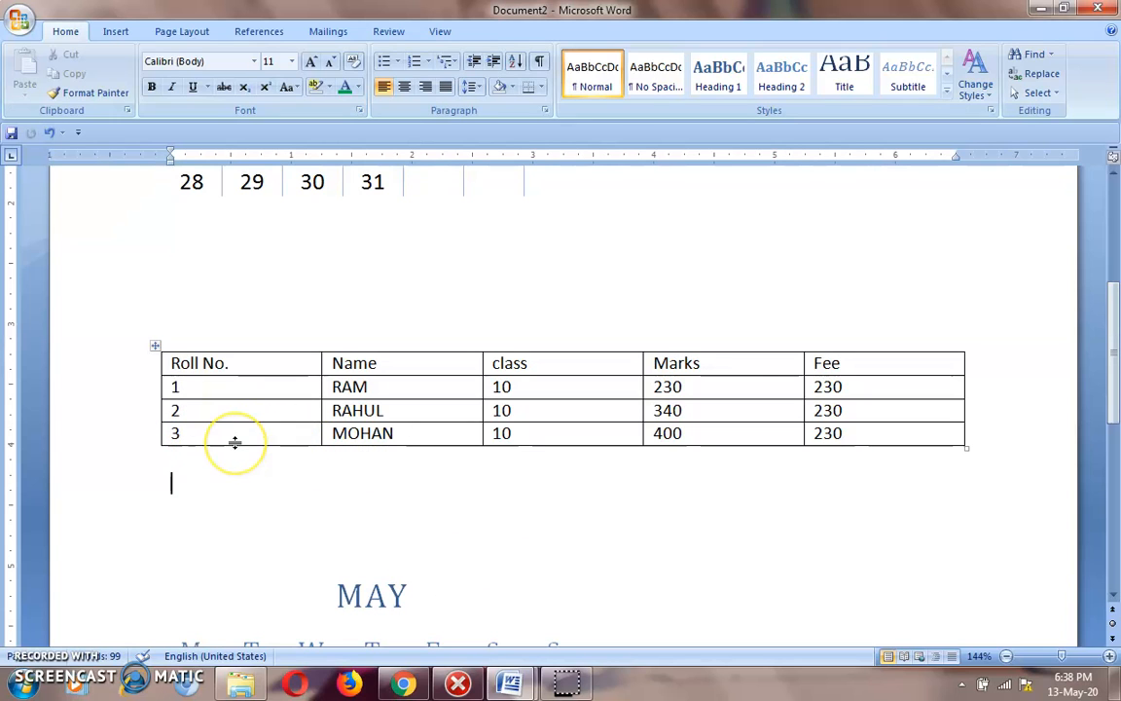
- Make the last row of the student table slightly taller and insert a new empty row below it
{"action": "mouse_move", "coordinate": [233, 441]}
{"action": "left_mouse_down"}
{"action": "mouse_move", "coordinate": [221, 410]}
{"action": "mouse_move", "coordinate": [224, 452]}
{"action": "left_mouse_up"}
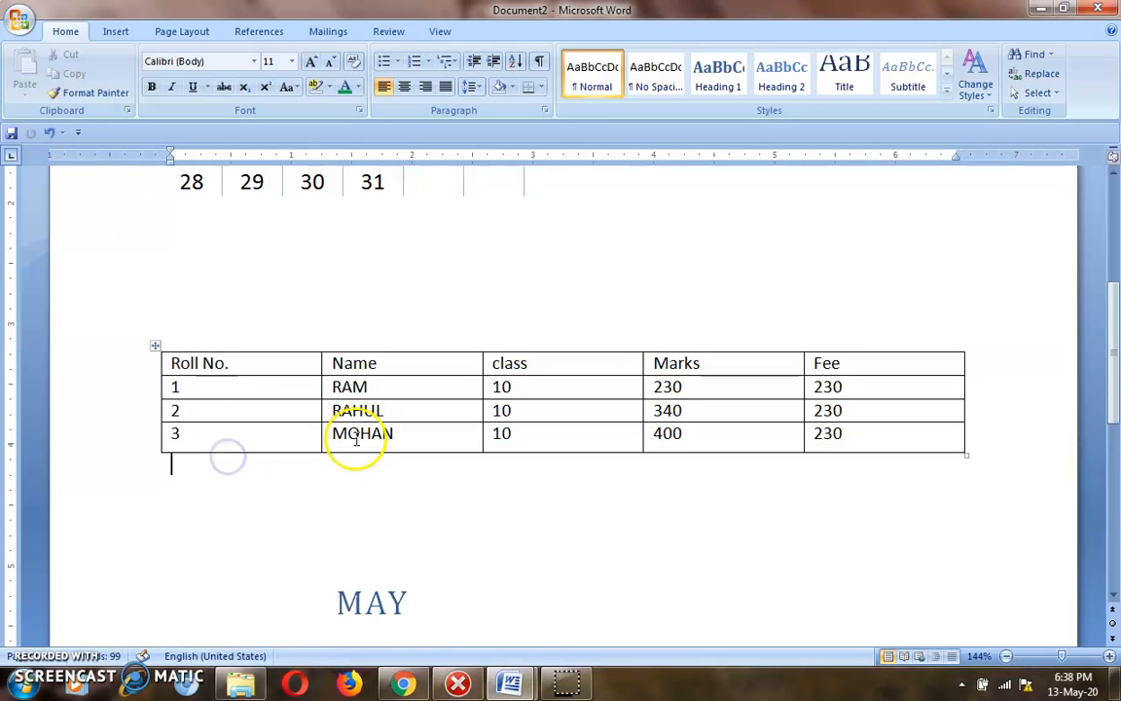
{"action": "left_click", "coordinate": [230, 434]}
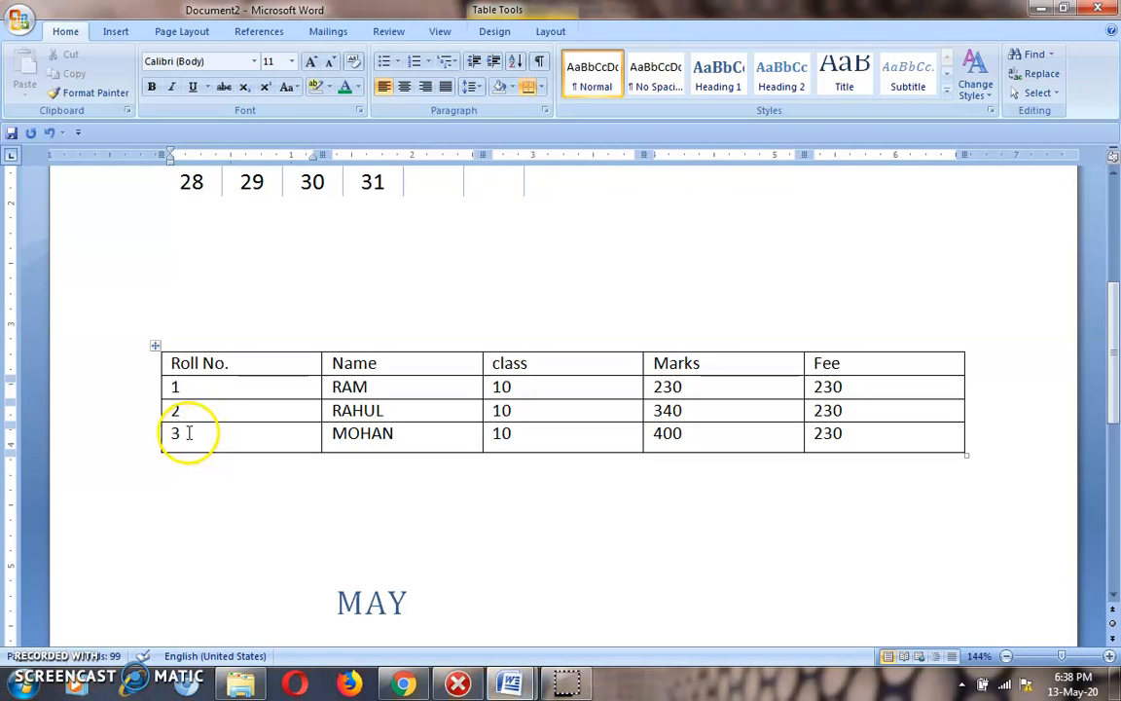
{"action": "right_click", "coordinate": [182, 433]}
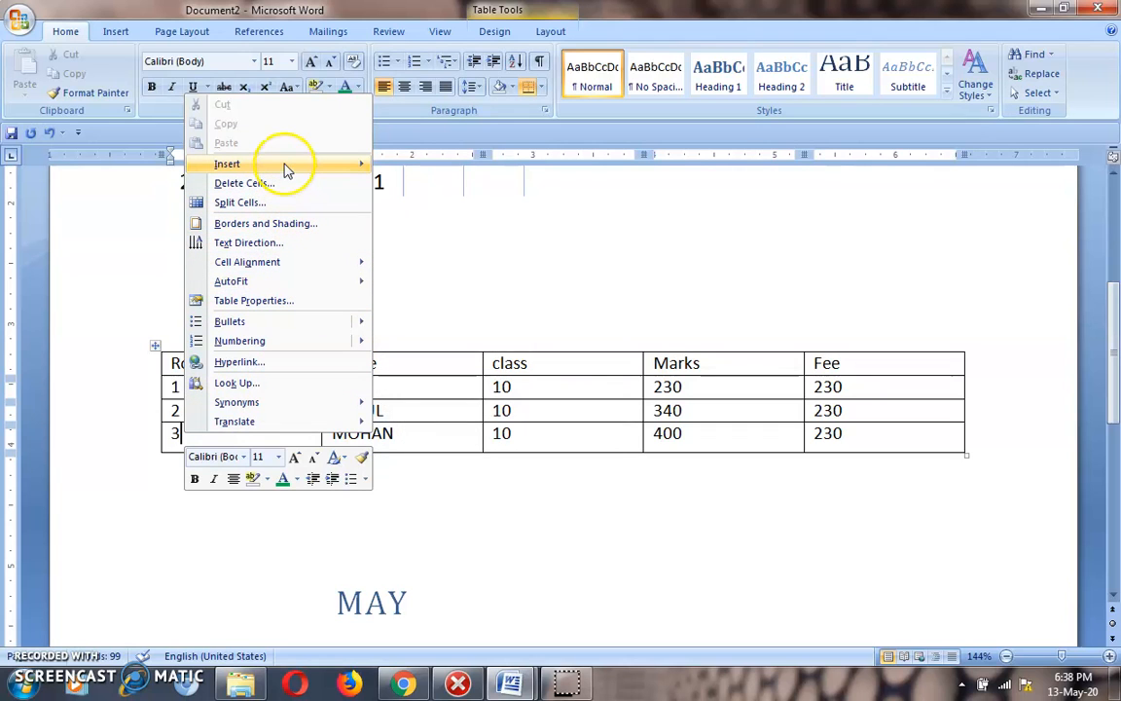
{"action": "mouse_move", "coordinate": [284, 169]}
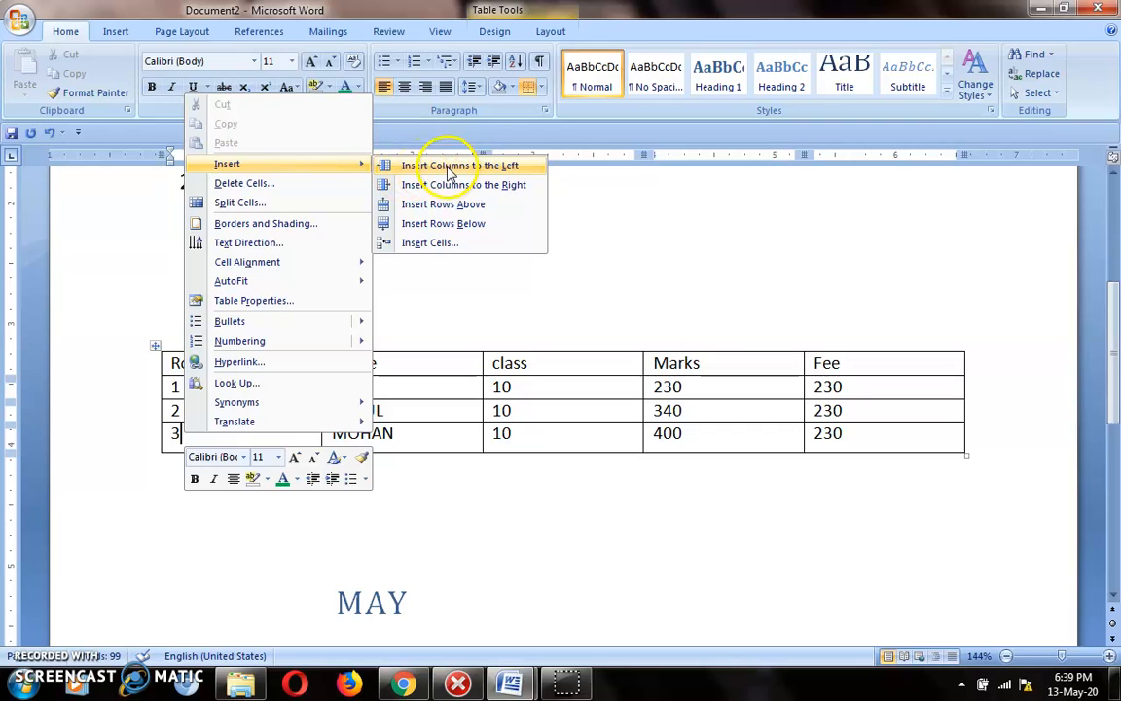
{"action": "left_click", "coordinate": [463, 225]}
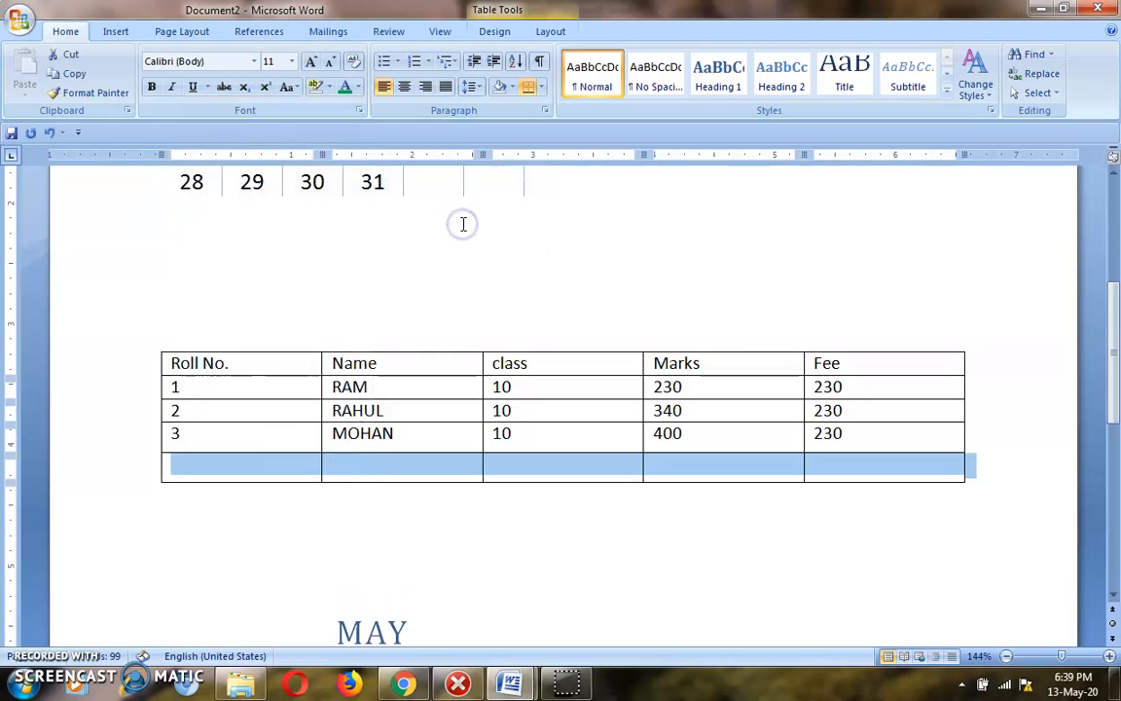
- Enter roll number 4 and the student's name in the new last row of the student table
{"action": "left_click", "coordinate": [403, 514]}
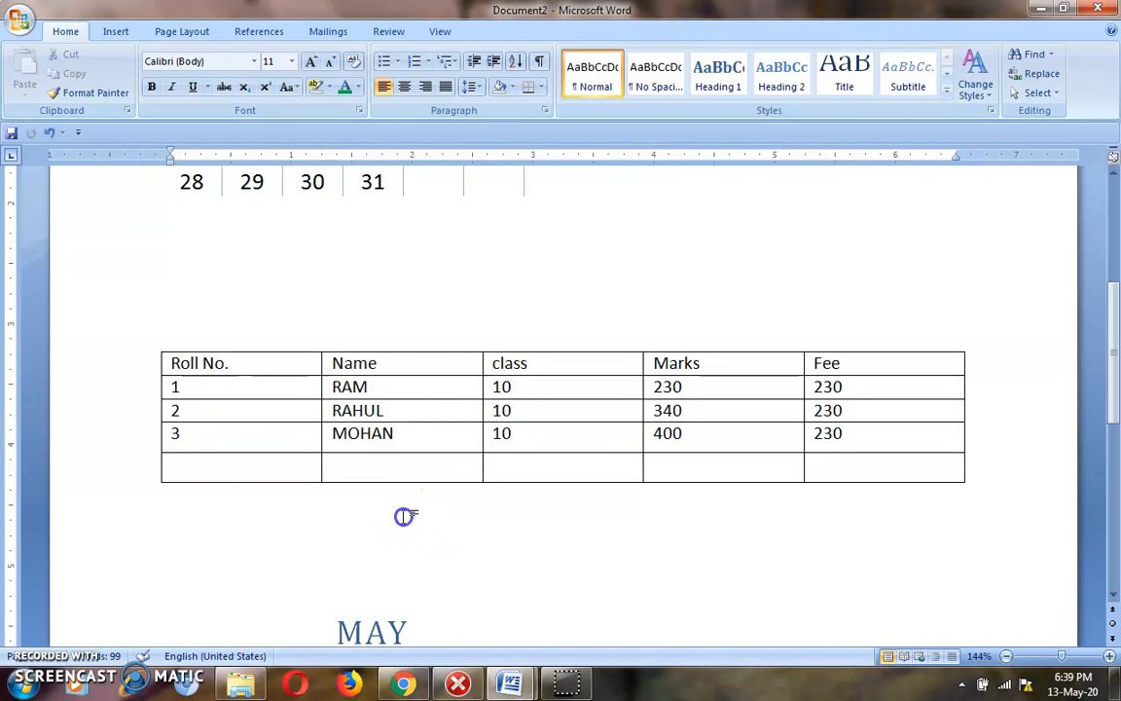
{"action": "left_click", "coordinate": [179, 463]}
{"action": "type", "text": "4"}
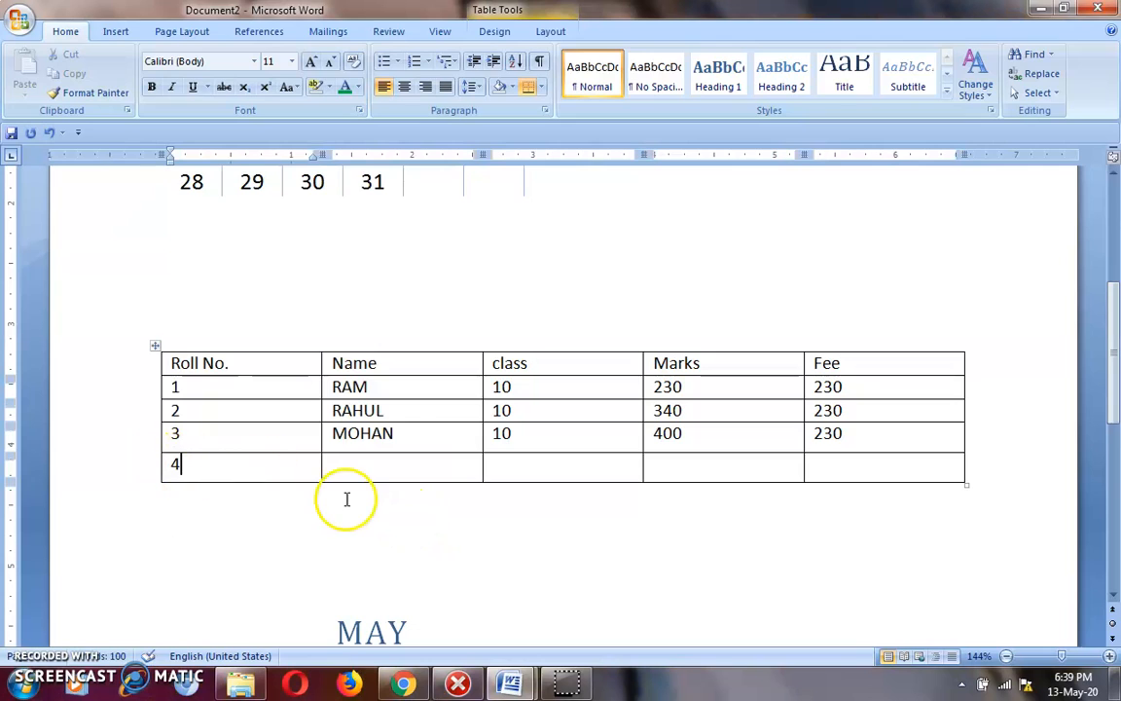
{"action": "left_click", "coordinate": [343, 467]}
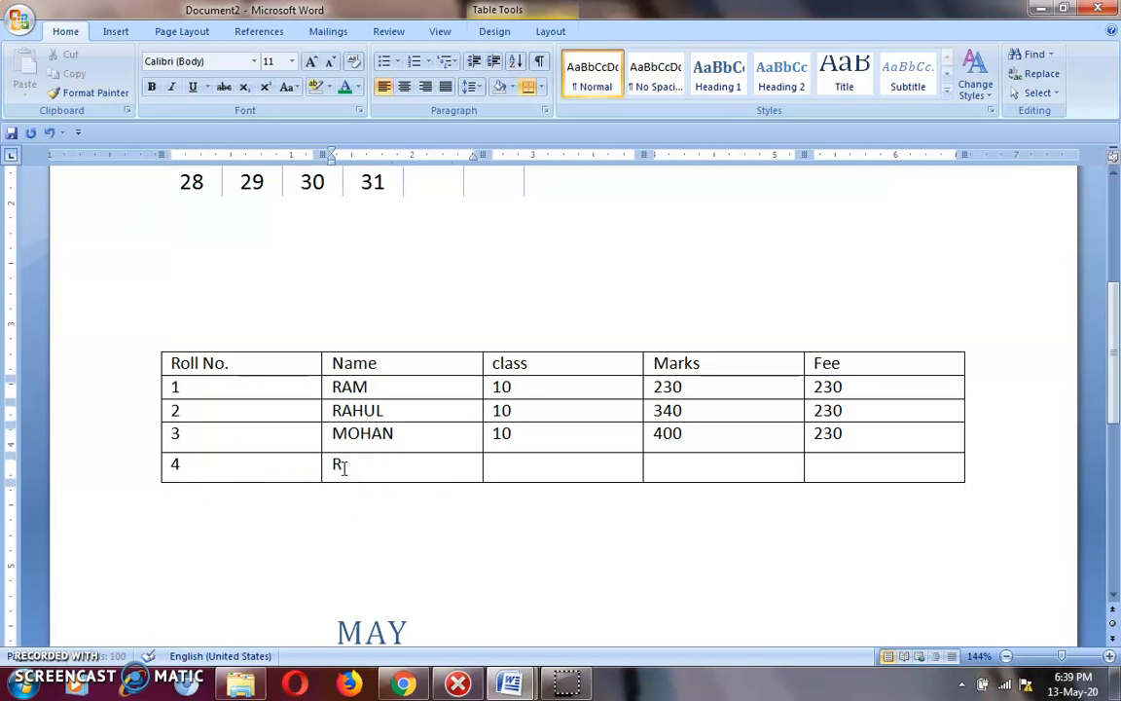
{"action": "type", "text": "ROHIT"}
- Complete the row for roll number 4 with class 10, marks 450 and fee 230
{"action": "left_click", "coordinate": [513, 471]}
{"action": "type", "text": "4"}
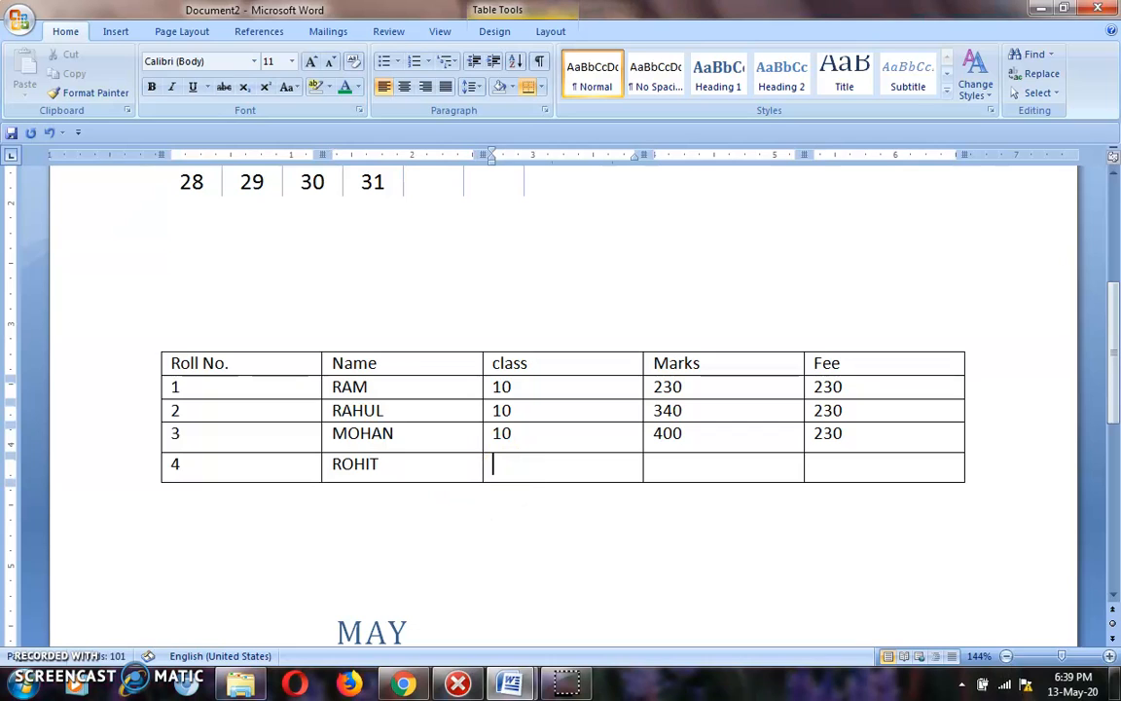
{"action": "left_click", "coordinate": [673, 470]}
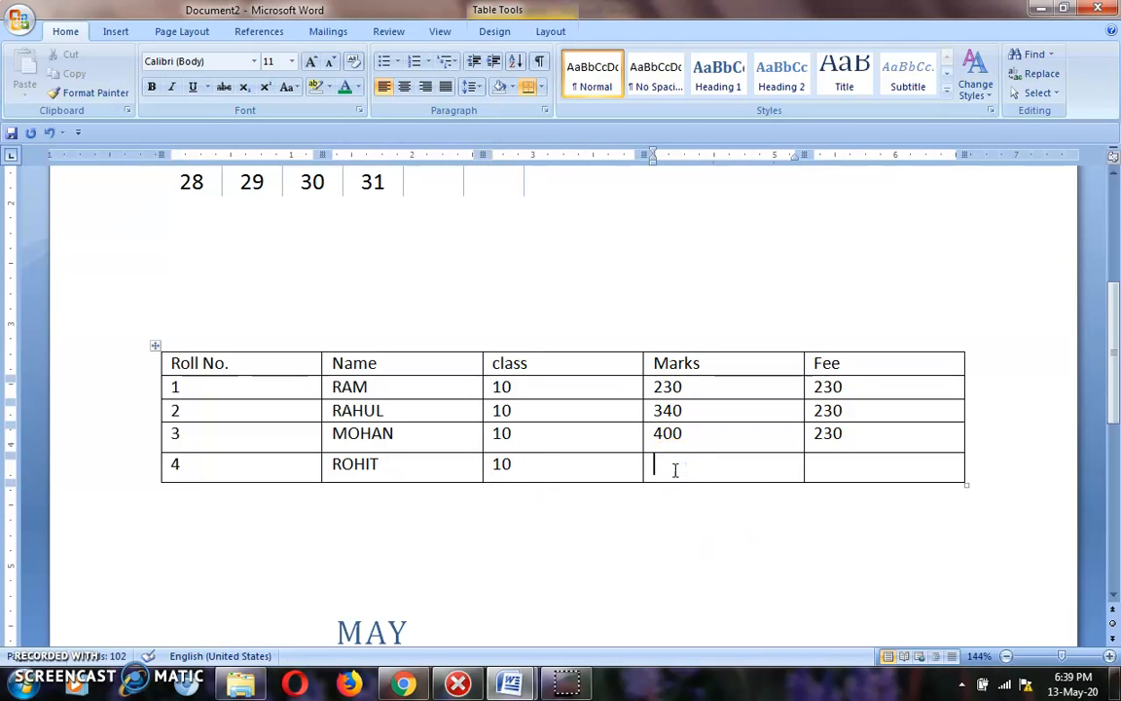
{"action": "type", "text": "4500"}
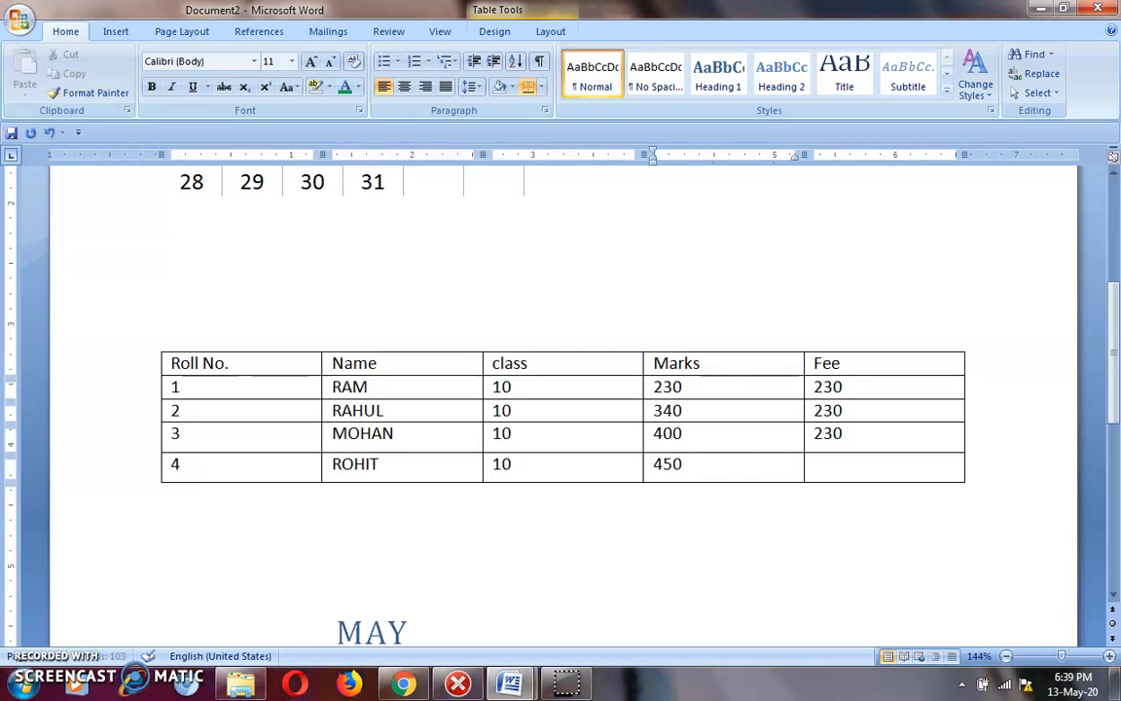
{"action": "left_click", "coordinate": [854, 467]}
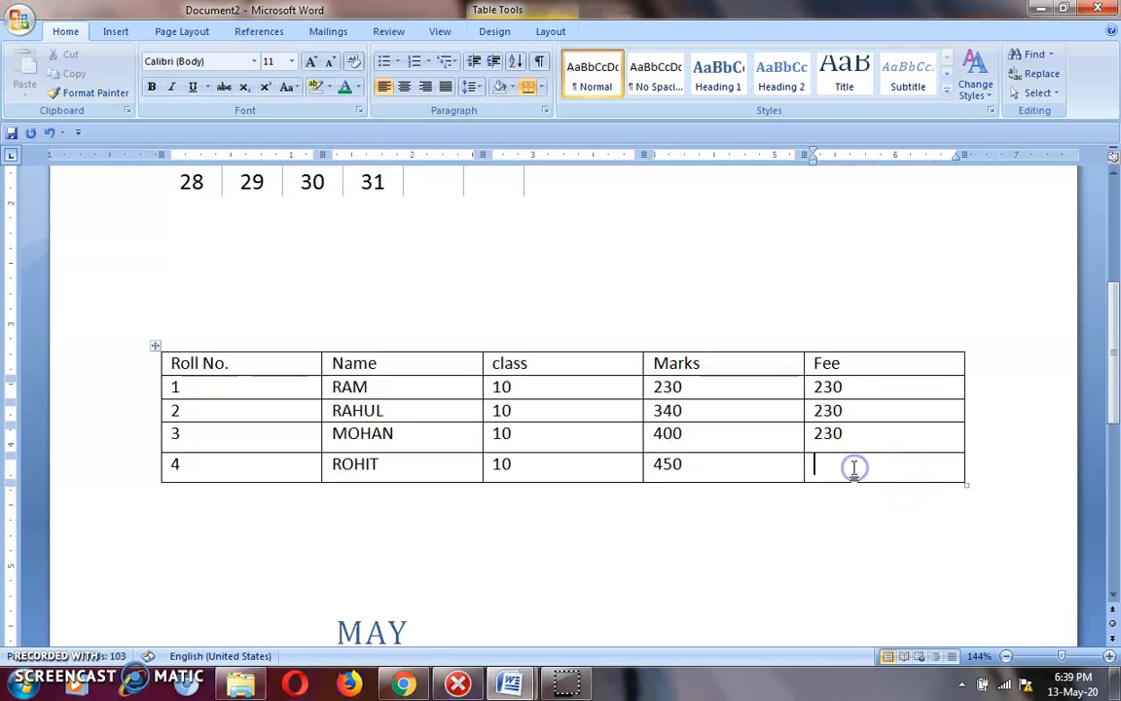
{"action": "type", "text": "1"}
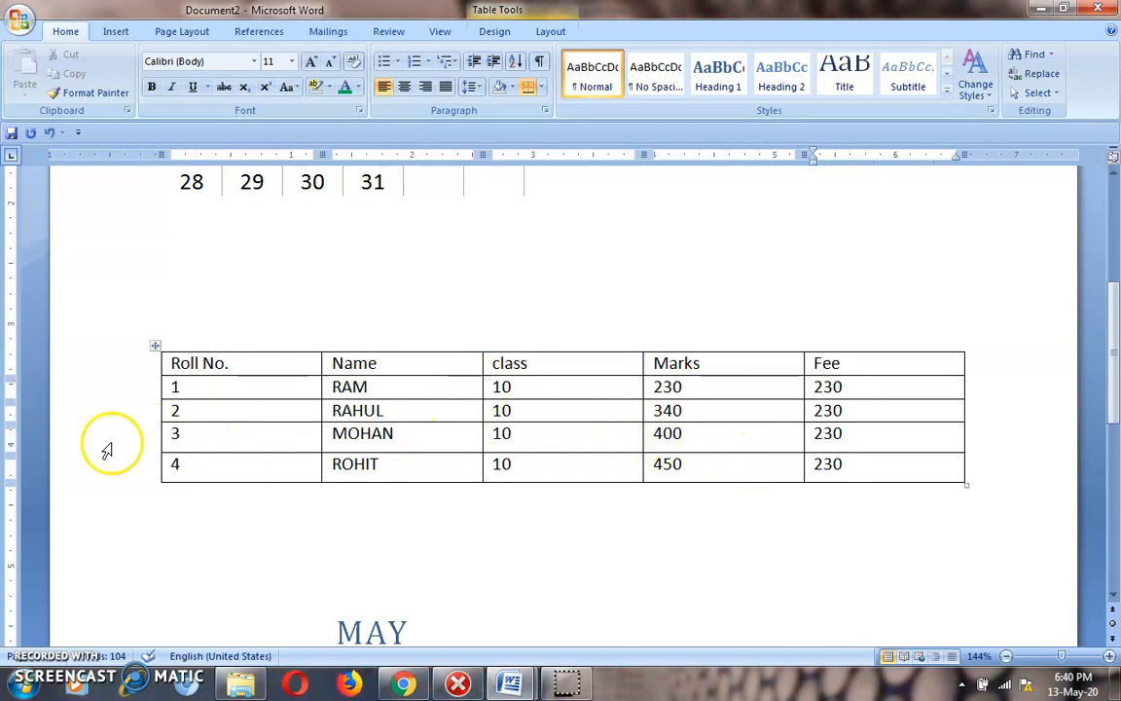
{"action": "left_click", "coordinate": [189, 437]}
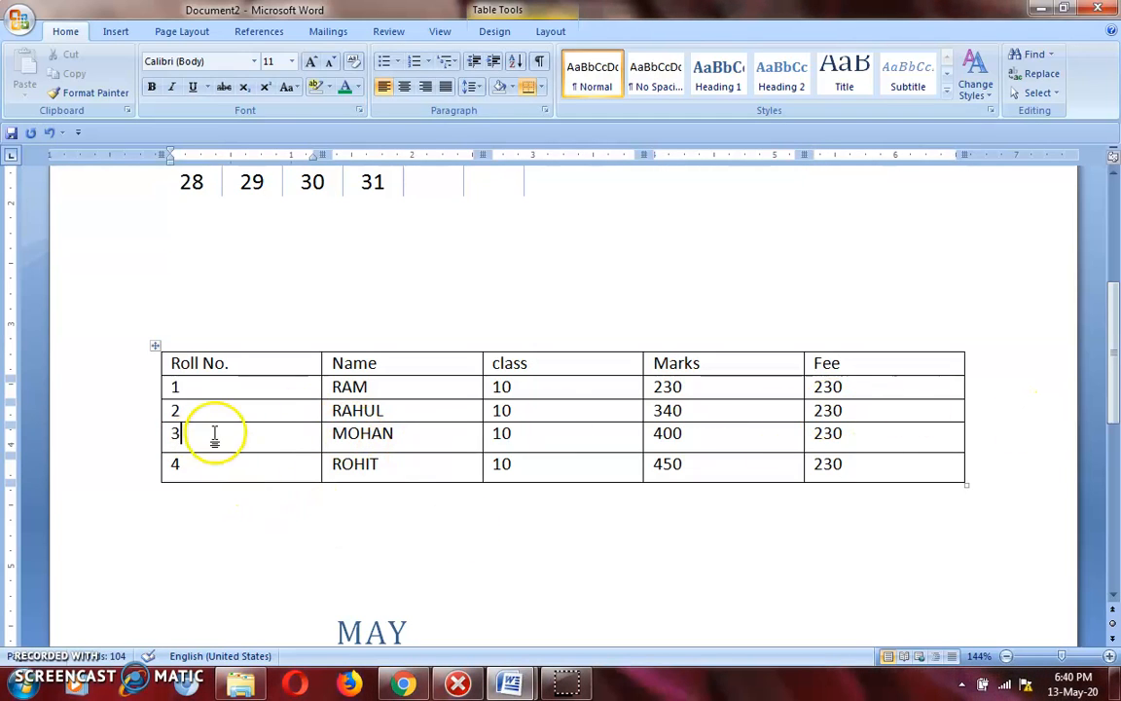
{"action": "left_click", "coordinate": [414, 436]}
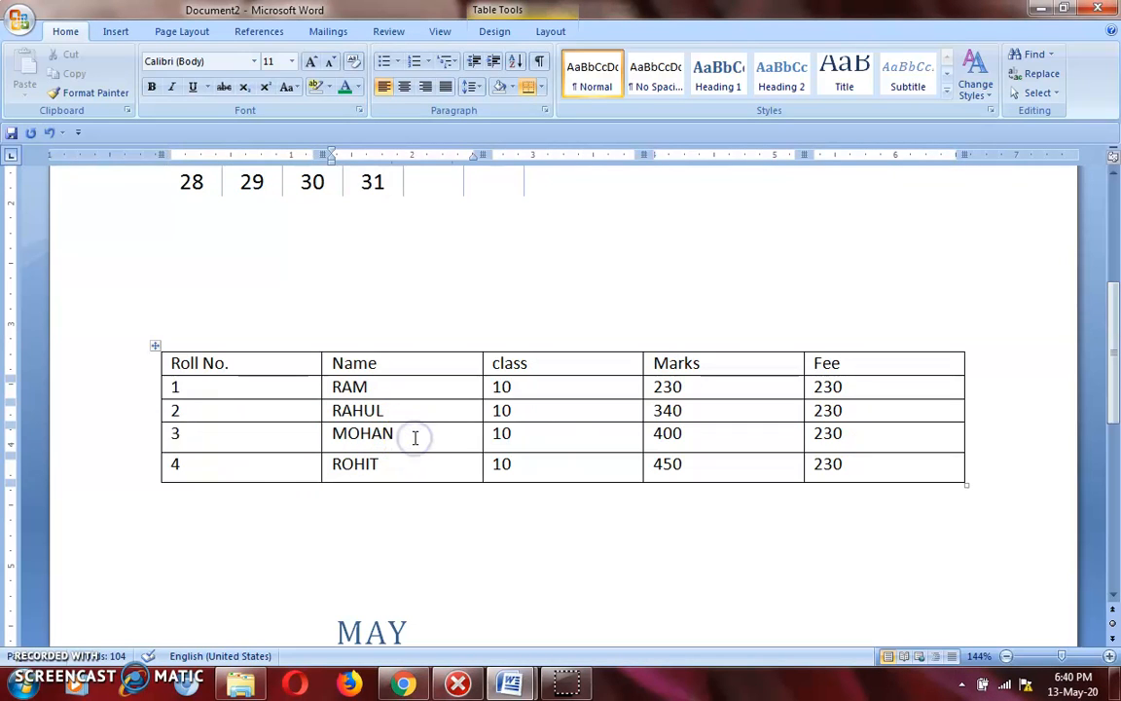
{"action": "right_click", "coordinate": [414, 436]}
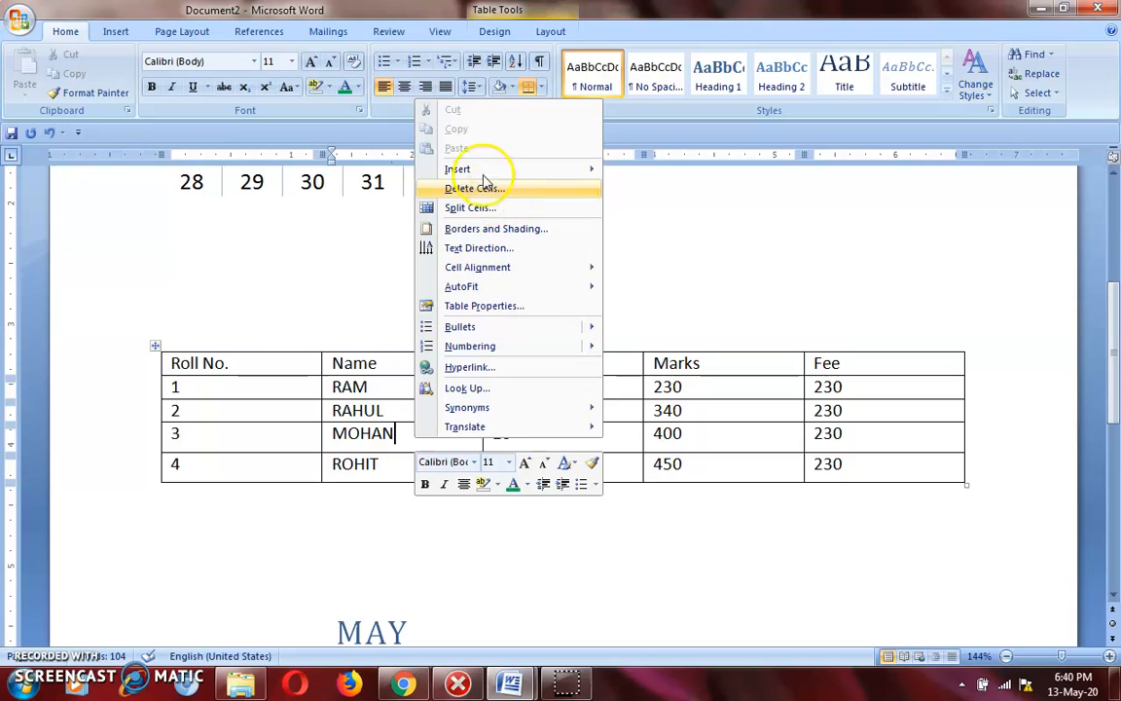
{"action": "mouse_move", "coordinate": [480, 174]}
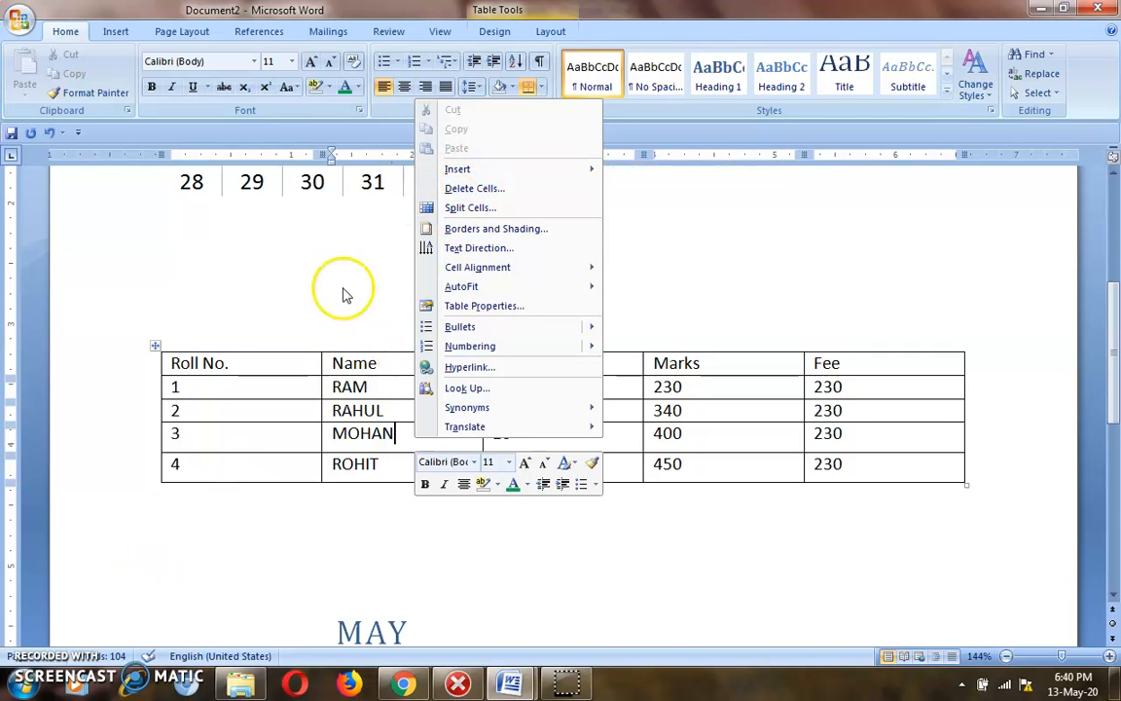
{"action": "left_click", "coordinate": [35, 681]}
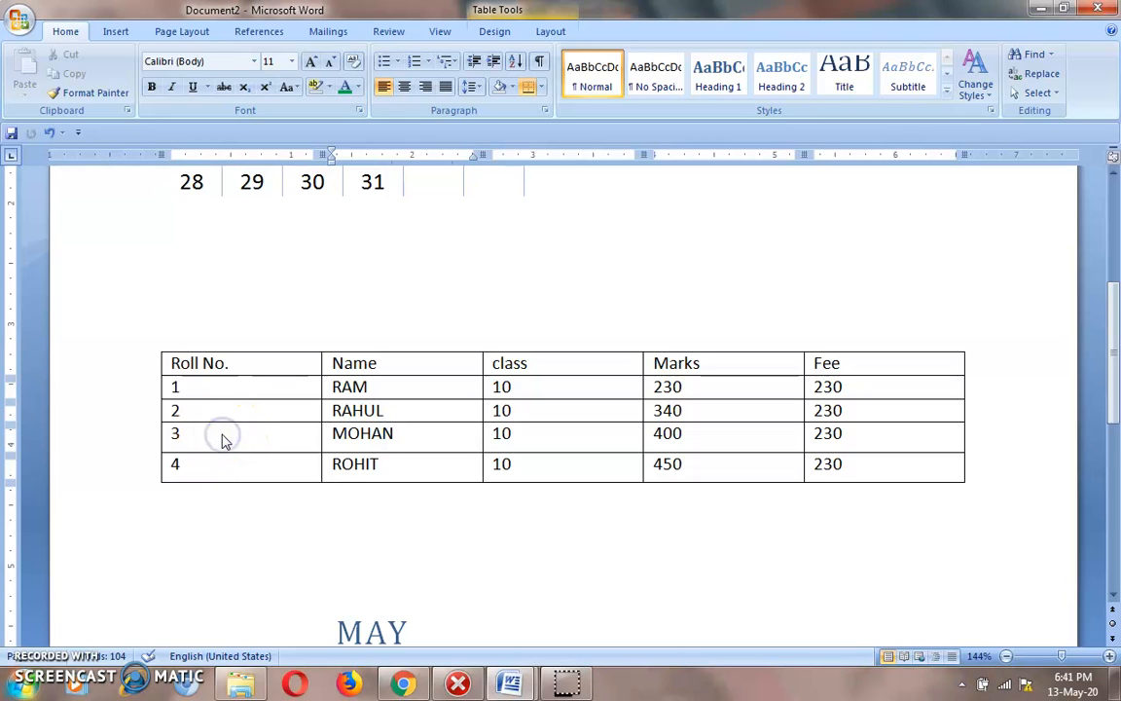
- Delete the entire row for roll number 3 from the student table
{"action": "left_click", "coordinate": [209, 433]}
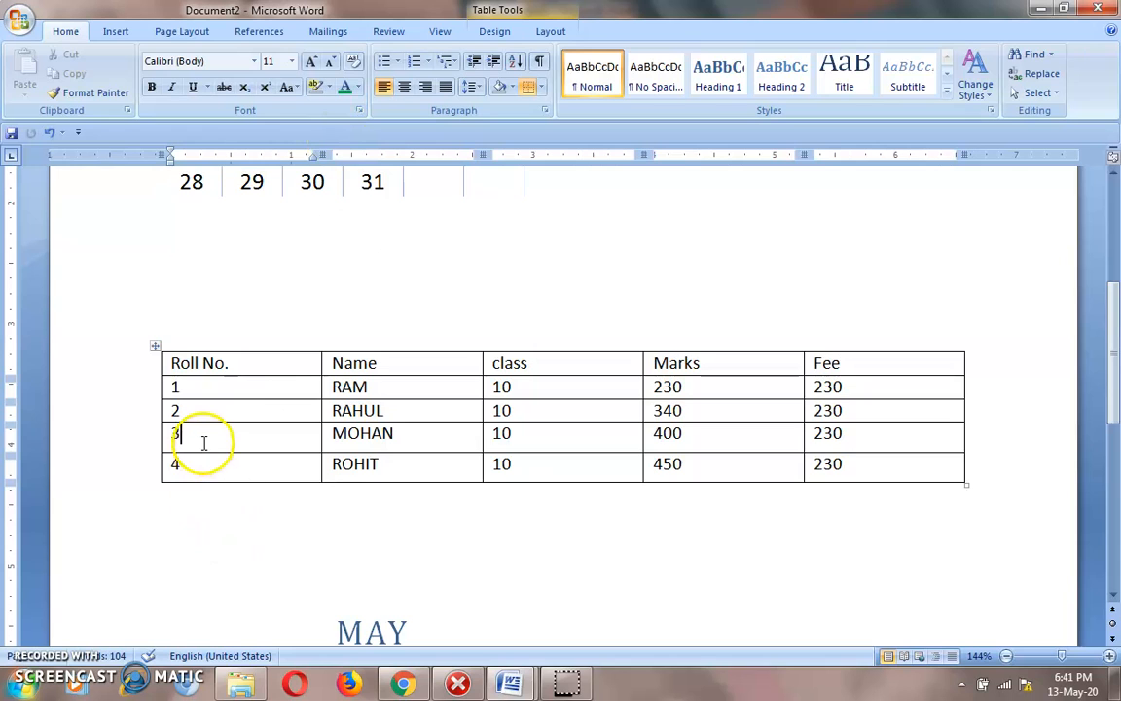
{"action": "right_click", "coordinate": [204, 443]}
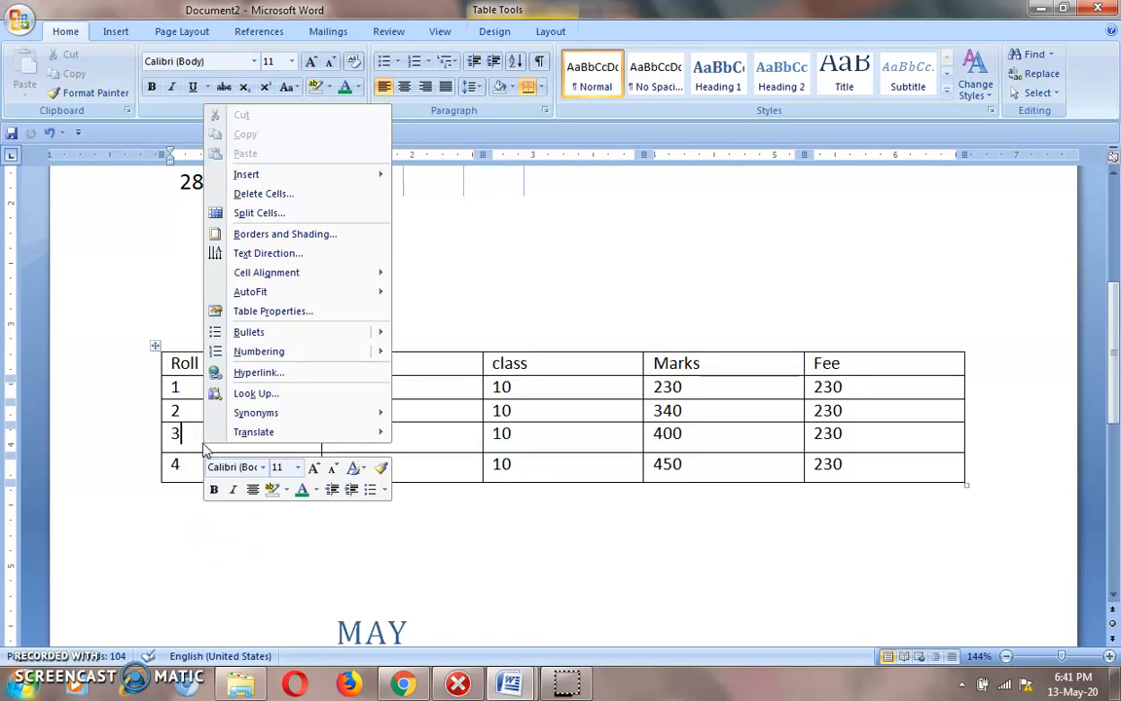
{"action": "left_click", "coordinate": [300, 195]}
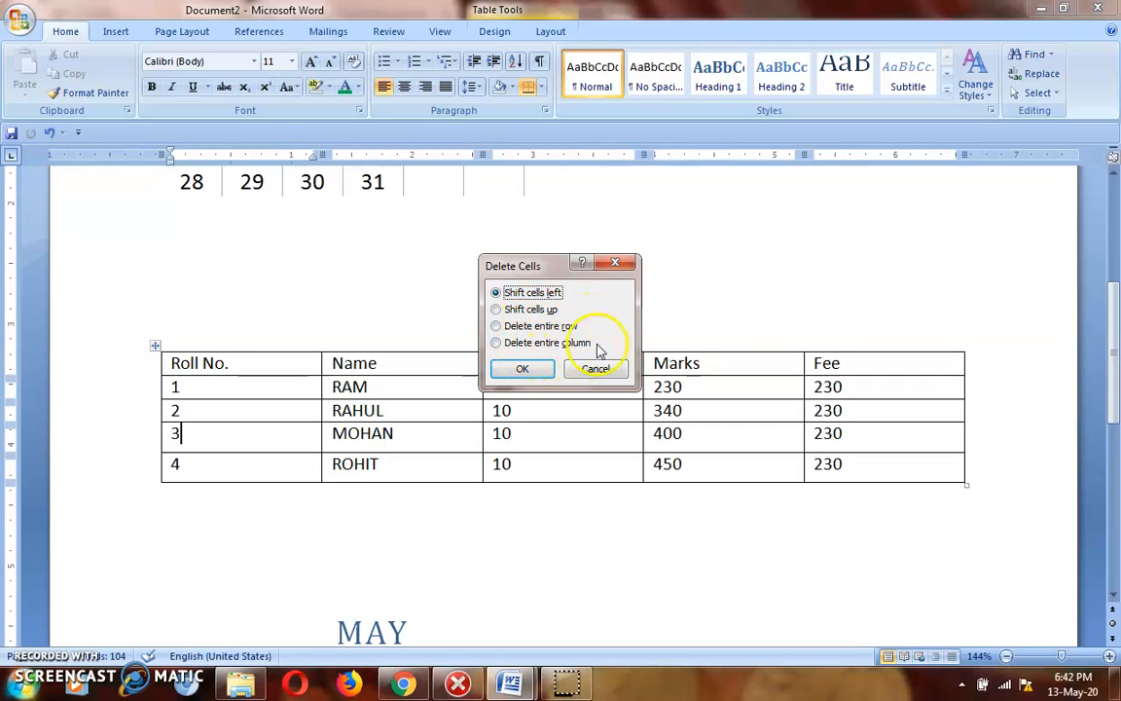
{"action": "left_click", "coordinate": [496, 326]}
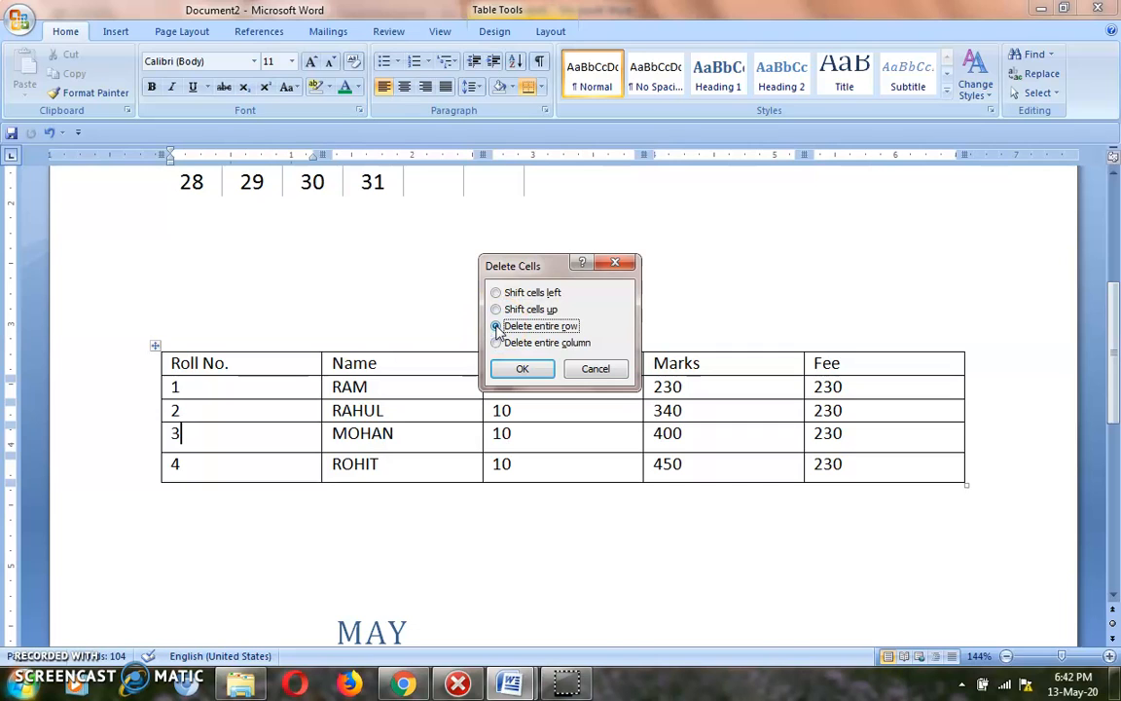
{"action": "left_click", "coordinate": [535, 375]}
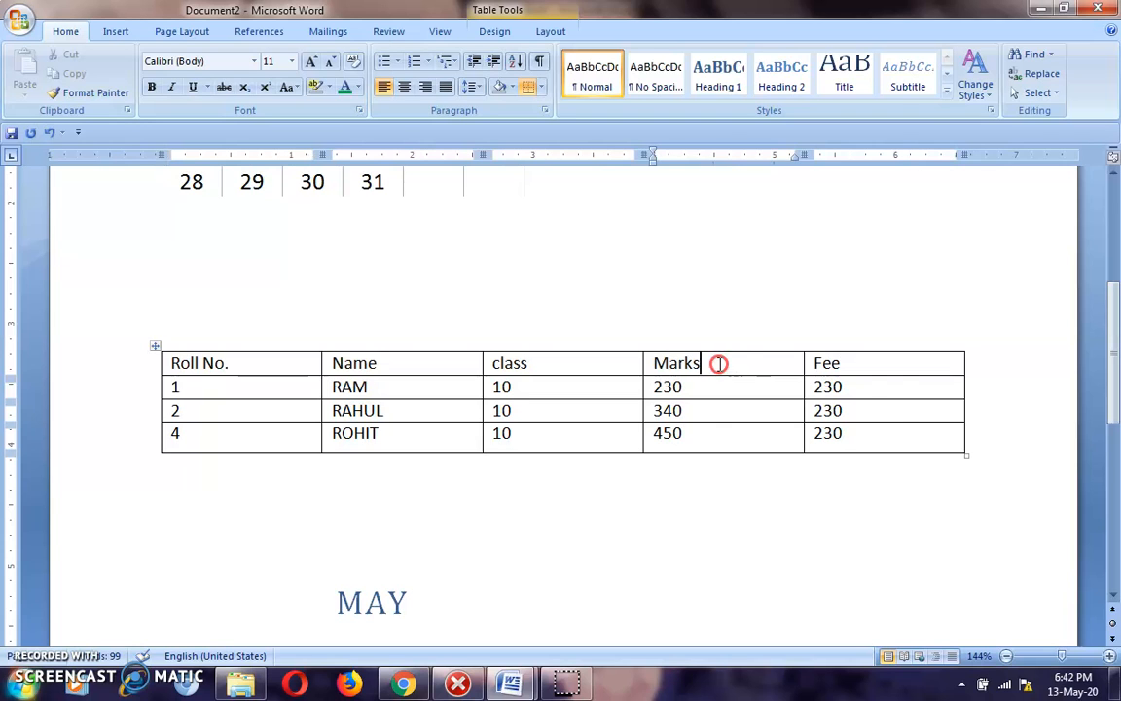
- Delete the entire Marks column from the student table
{"action": "right_click", "coordinate": [718, 364]}
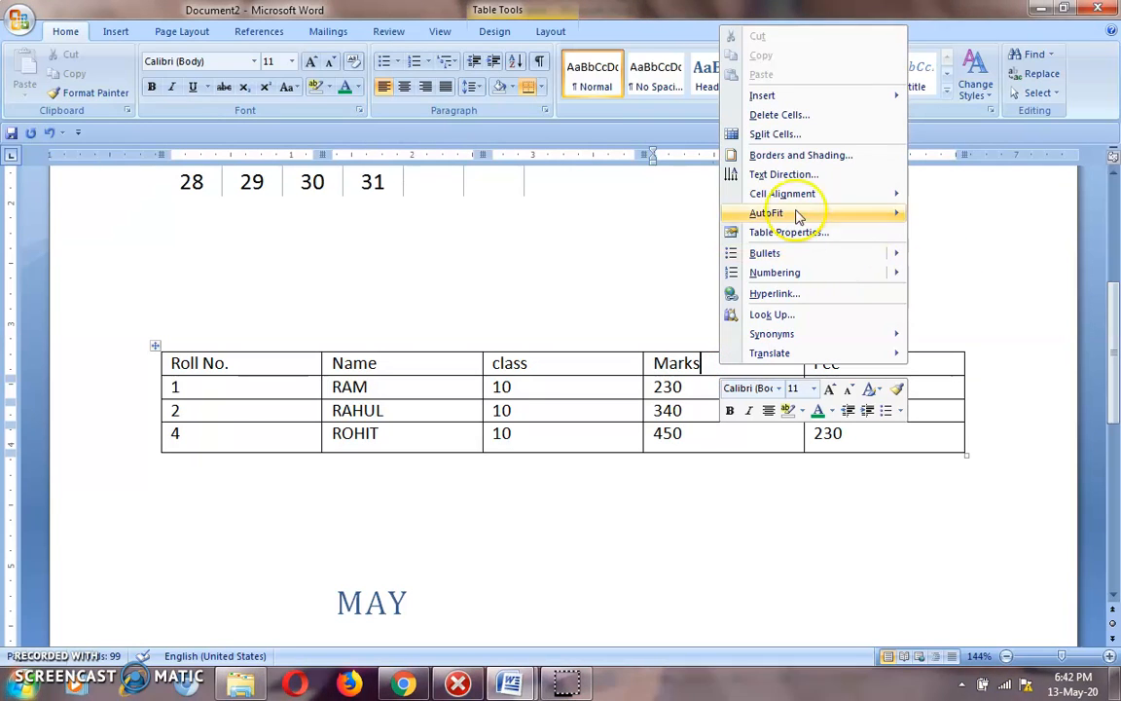
{"action": "left_click", "coordinate": [780, 116]}
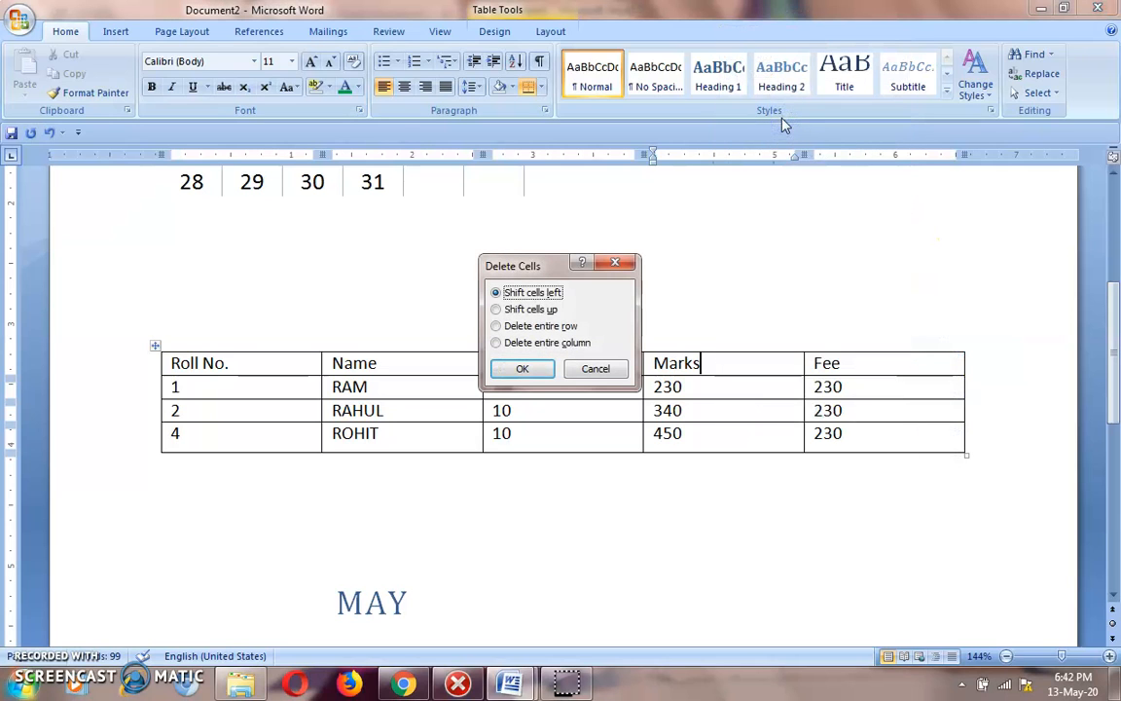
{"action": "left_click", "coordinate": [496, 343]}
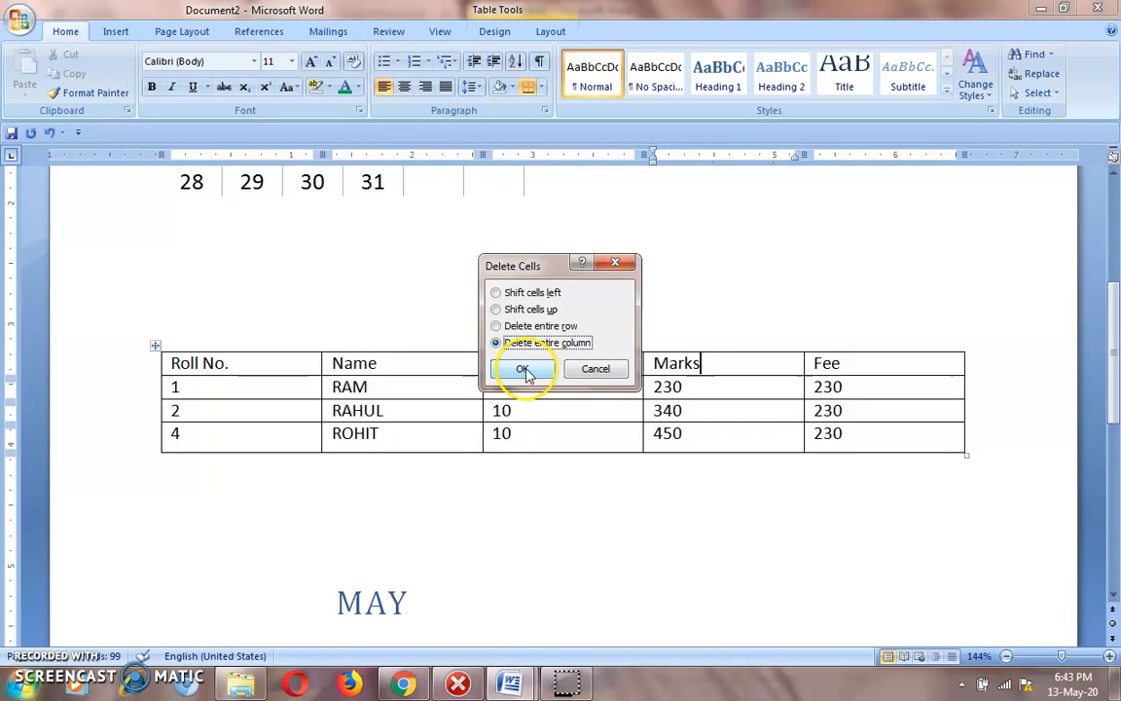
{"action": "left_click", "coordinate": [523, 369]}
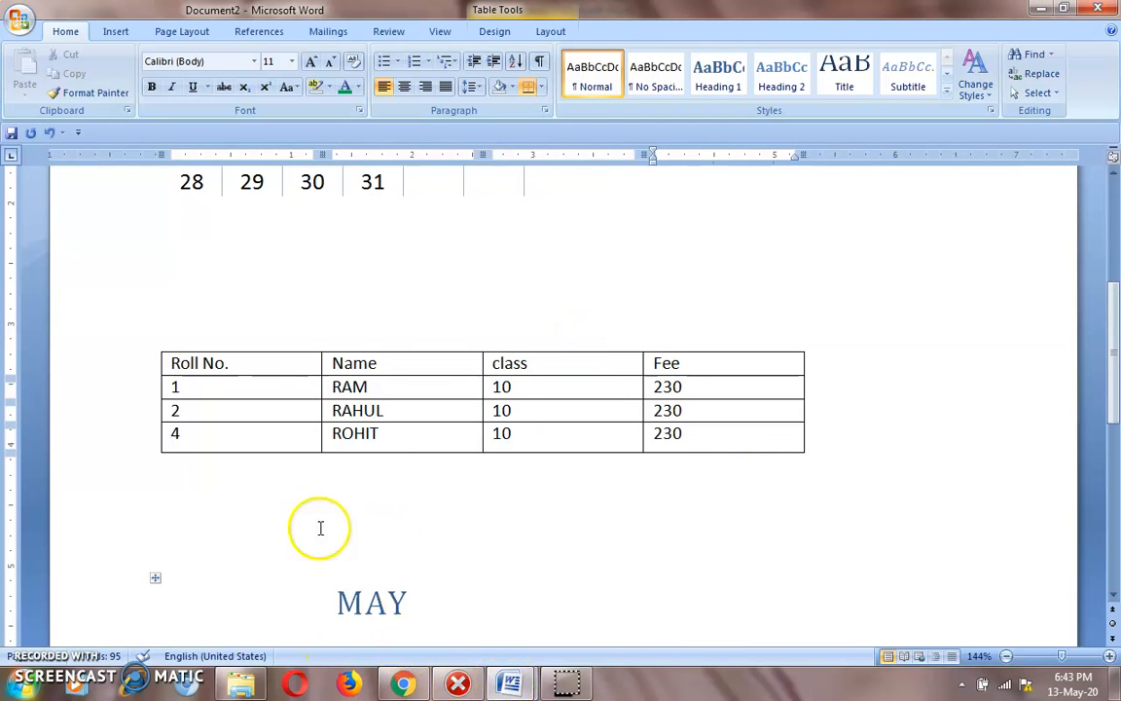
- Start inserting a new table on the blank line below the student table
{"action": "left_click", "coordinate": [653, 523]}
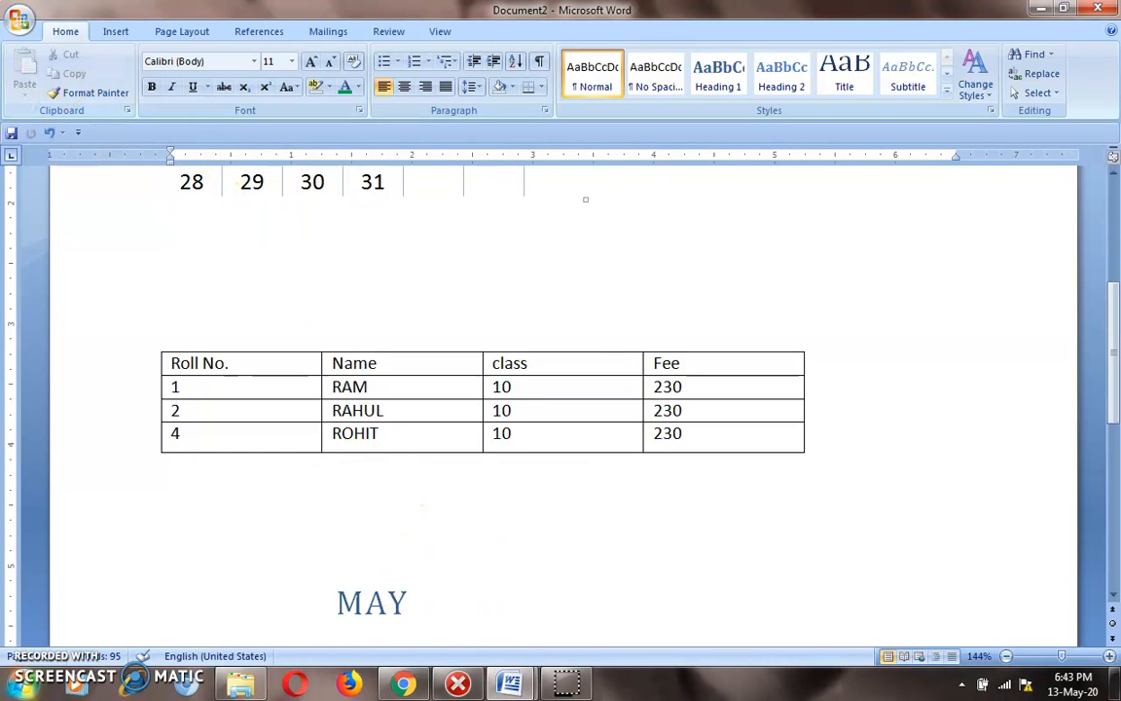
{"action": "left_click", "coordinate": [115, 32]}
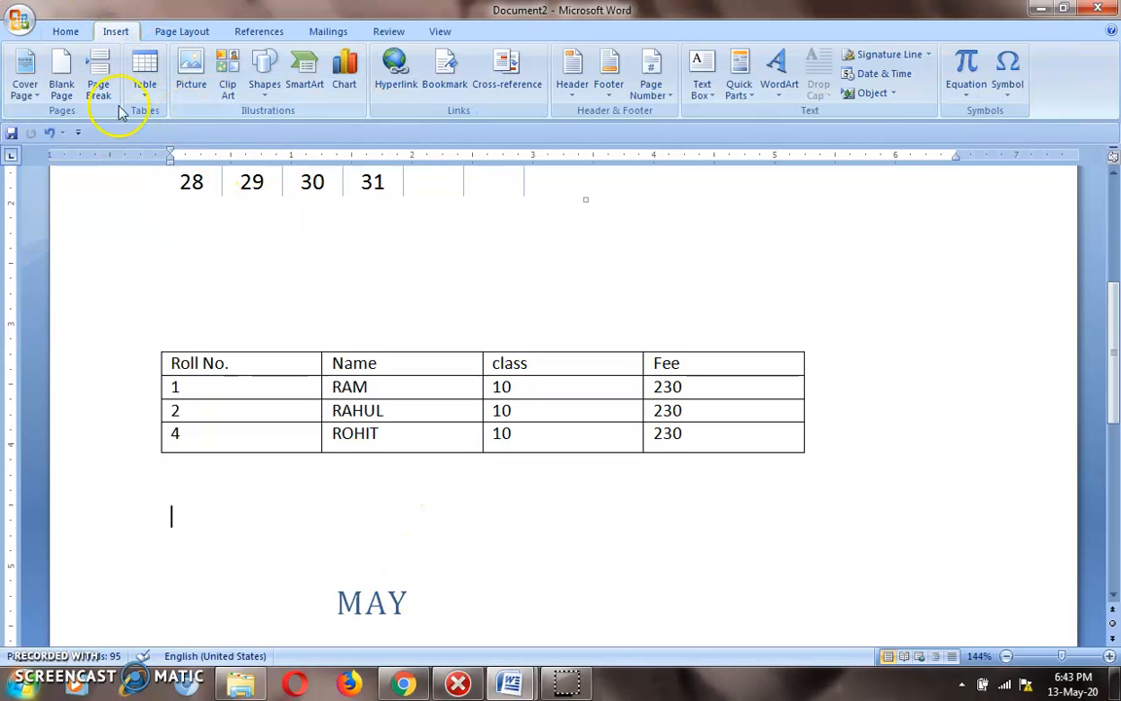